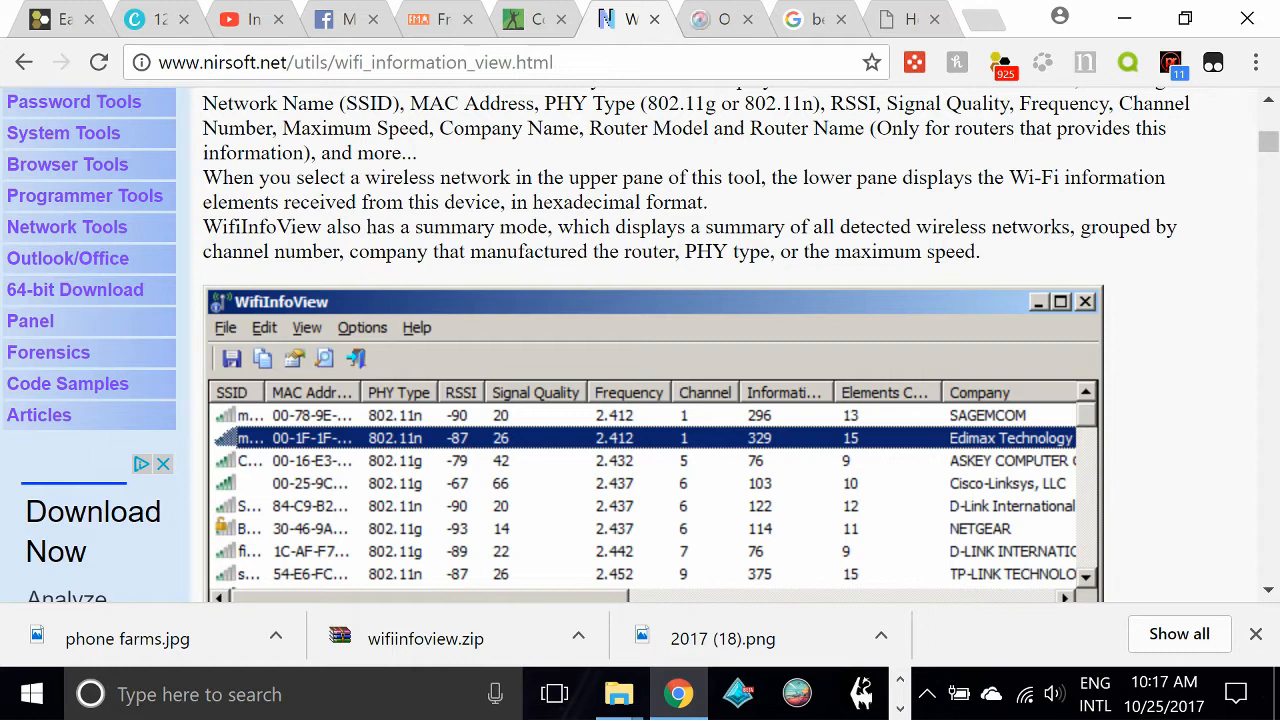
Step: Read the Google search answer on which 2.4 GHz channels are best for WiFi, highlighting the non-overlapping channels
{"action": "left_click", "coordinate": [812, 22]}
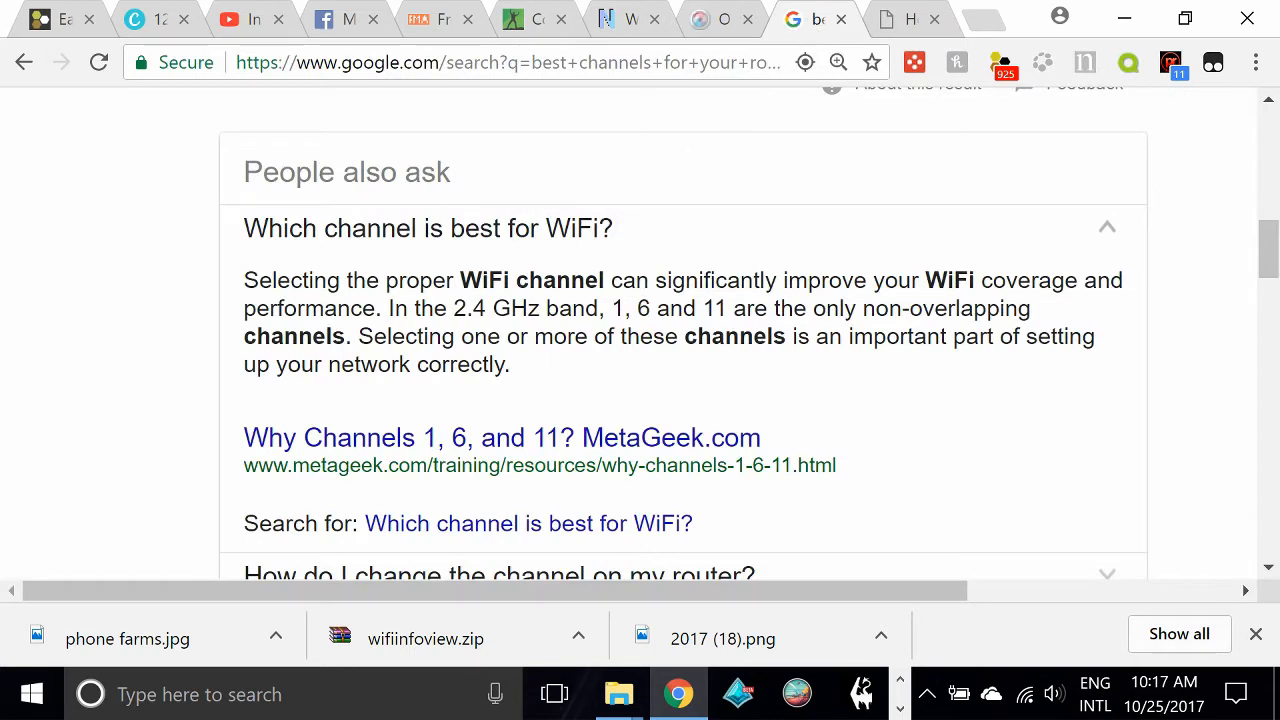
{"action": "left_click_drag", "start_coordinate": [243, 282], "coordinate": [388, 310]}
{"action": "left_click", "coordinate": [388, 310]}
{"action": "left_click_drag", "start_coordinate": [384, 310], "coordinate": [502, 336]}
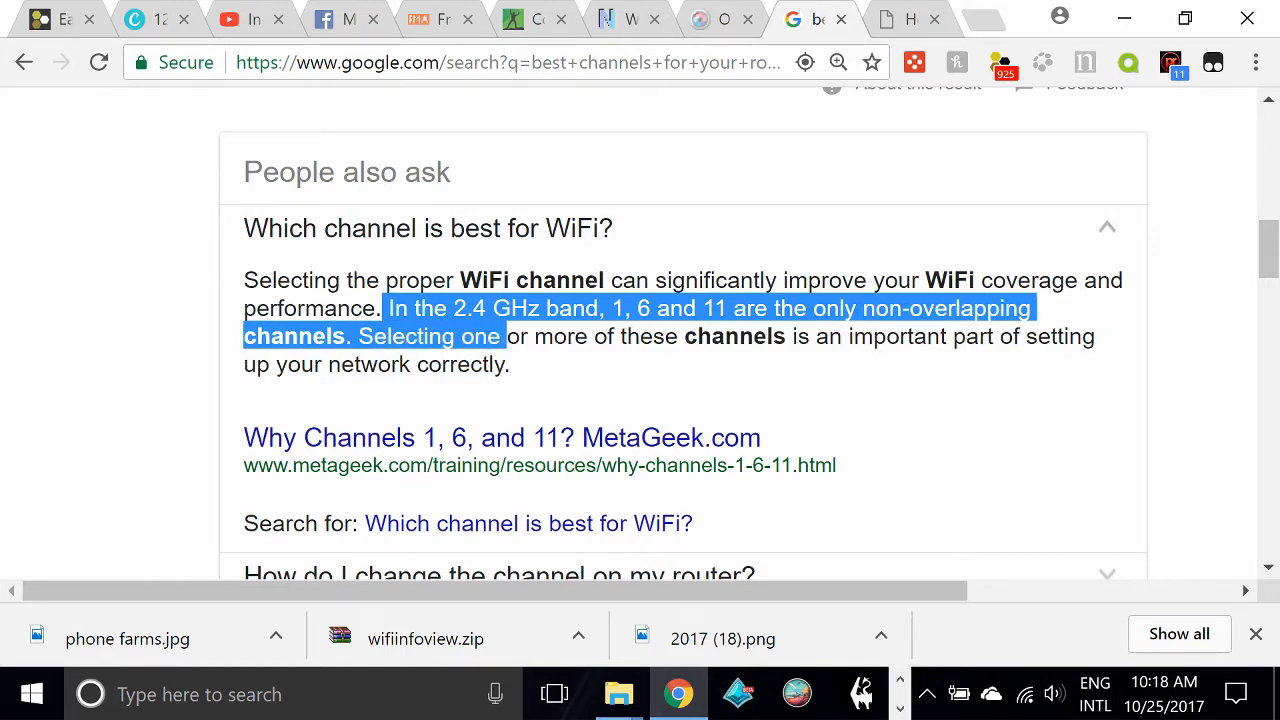
{"action": "left_click", "coordinate": [502, 336]}
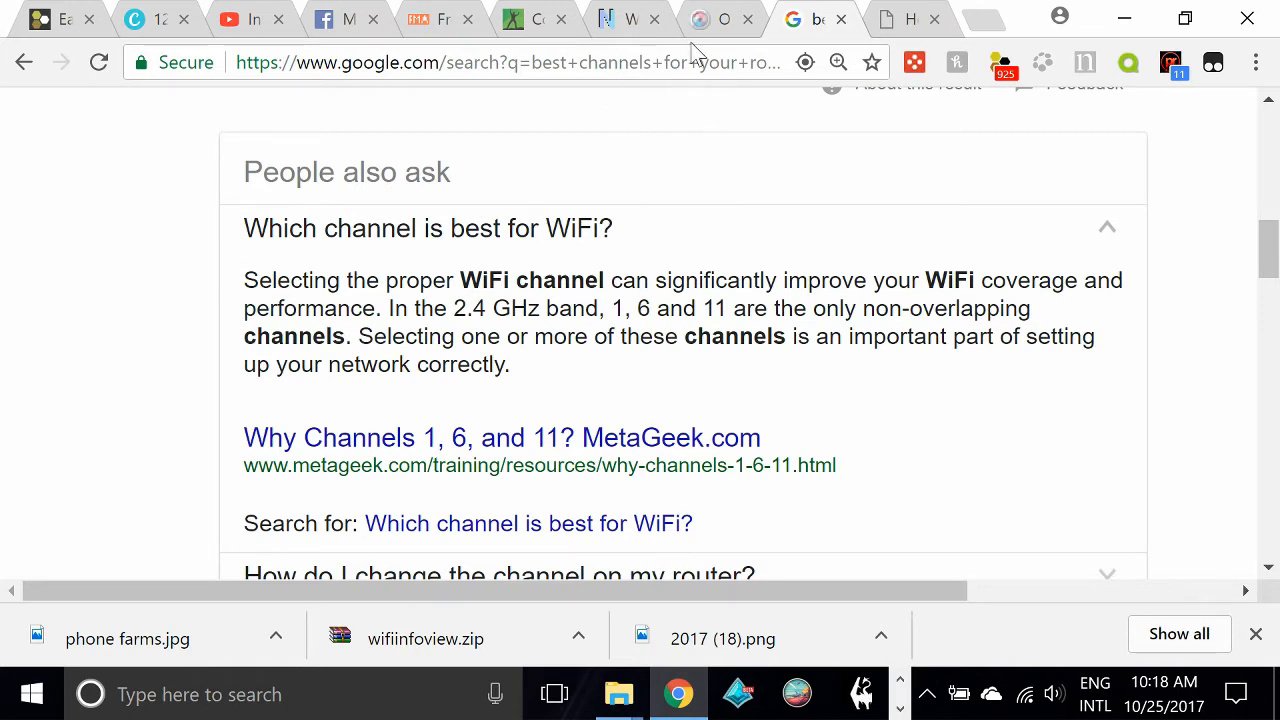
{"action": "left_click_drag", "start_coordinate": [625, 308], "coordinate": [735, 308]}
{"action": "left_click", "coordinate": [735, 308]}
Step: Switch to WifiInfoView and examine which channels the selected network and the surrounding networks use
{"action": "left_click", "coordinate": [900, 708]}
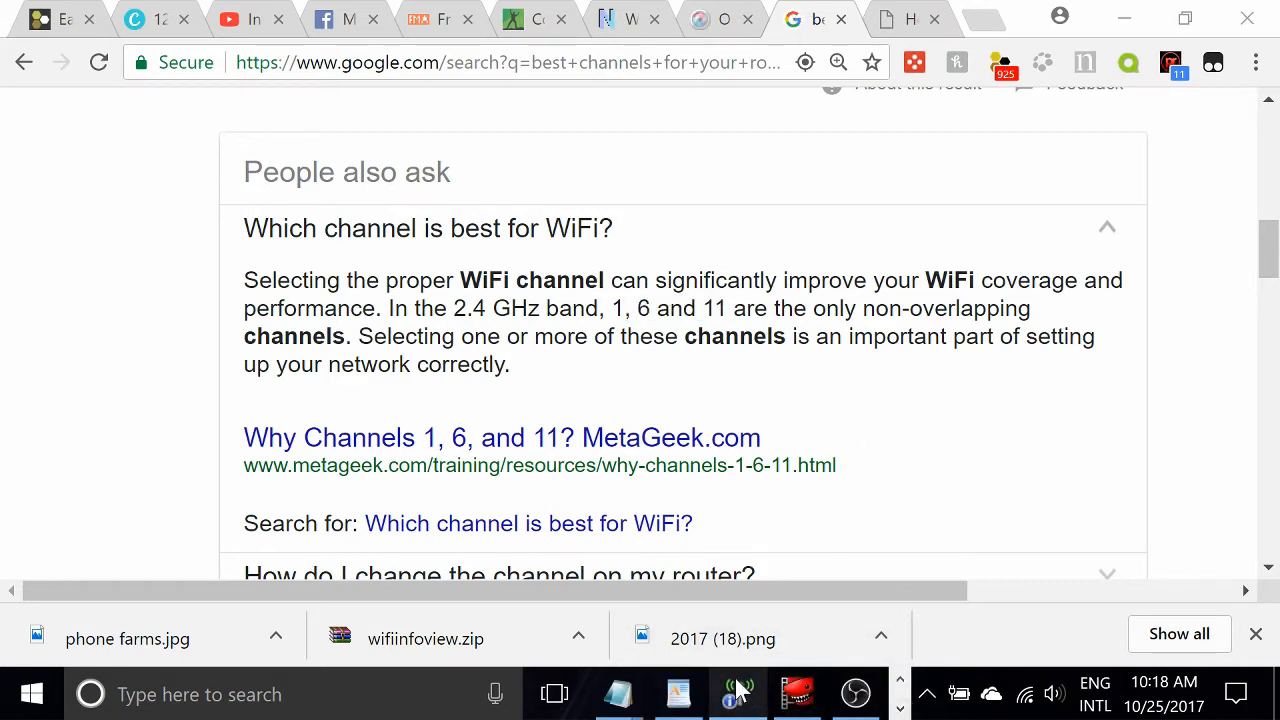
{"action": "left_click", "coordinate": [738, 694]}
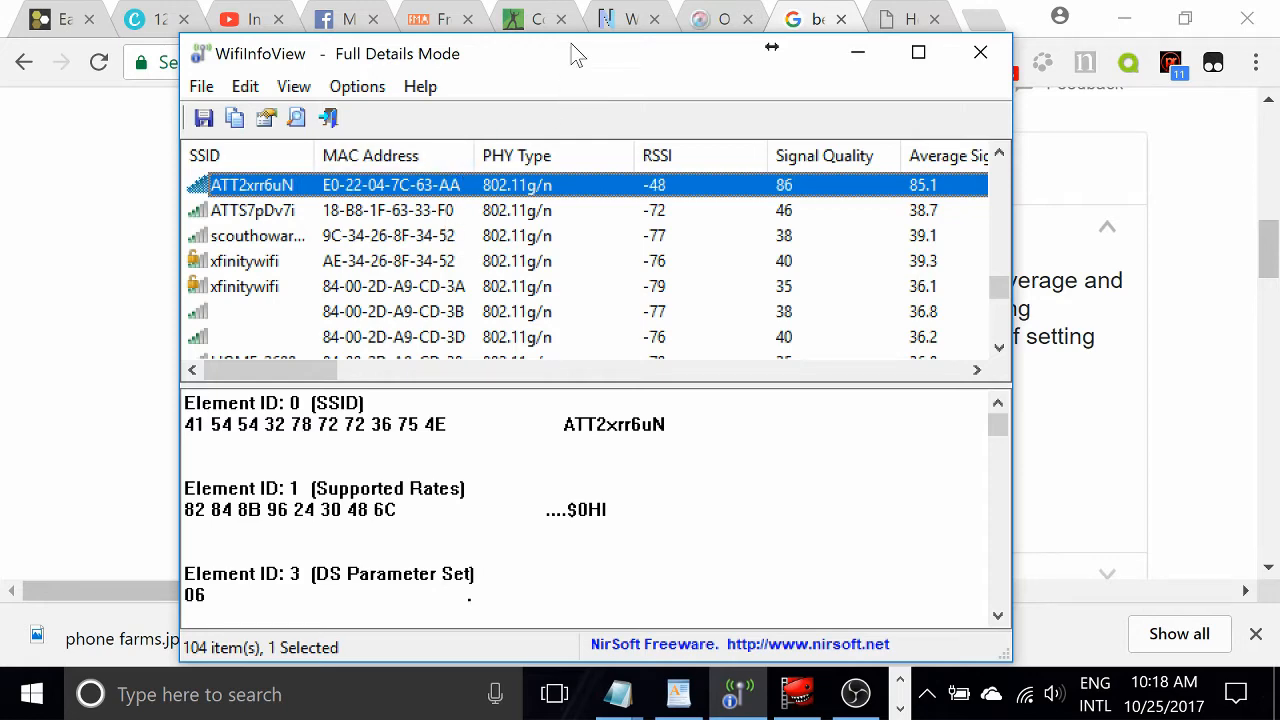
{"action": "left_click_drag", "start_coordinate": [580, 49], "coordinate": [622, 48]}
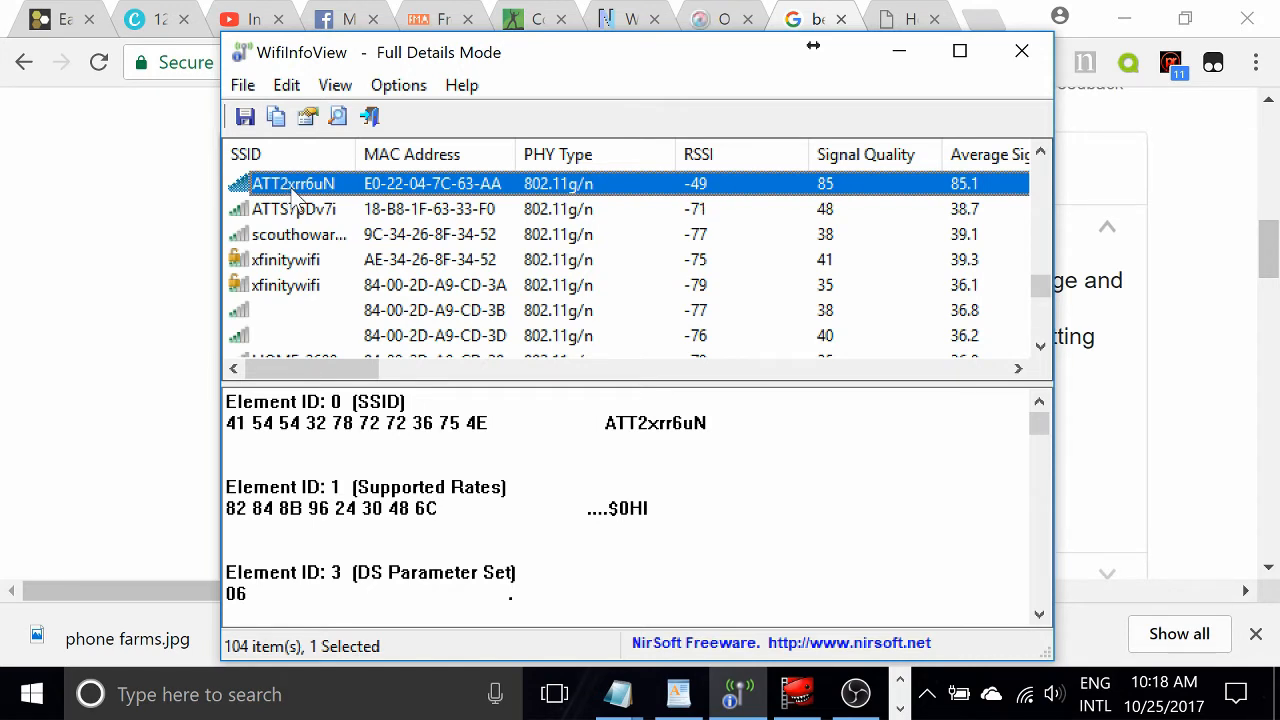
{"action": "left_click_drag", "start_coordinate": [328, 368], "coordinate": [414, 390]}
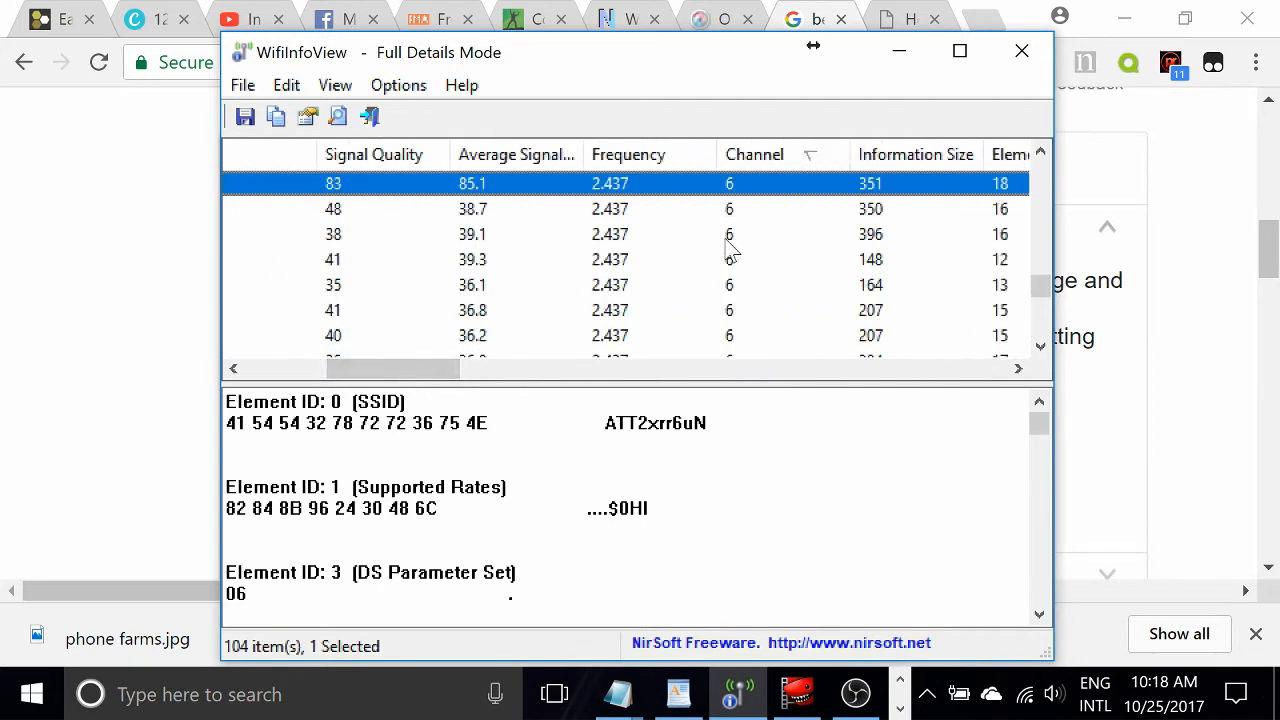
{"action": "scroll", "coordinate": [722, 254], "scroll_direction": "up", "scroll_amount": 2}
{"action": "scroll", "coordinate": [768, 218], "scroll_direction": "down", "scroll_amount": 1}
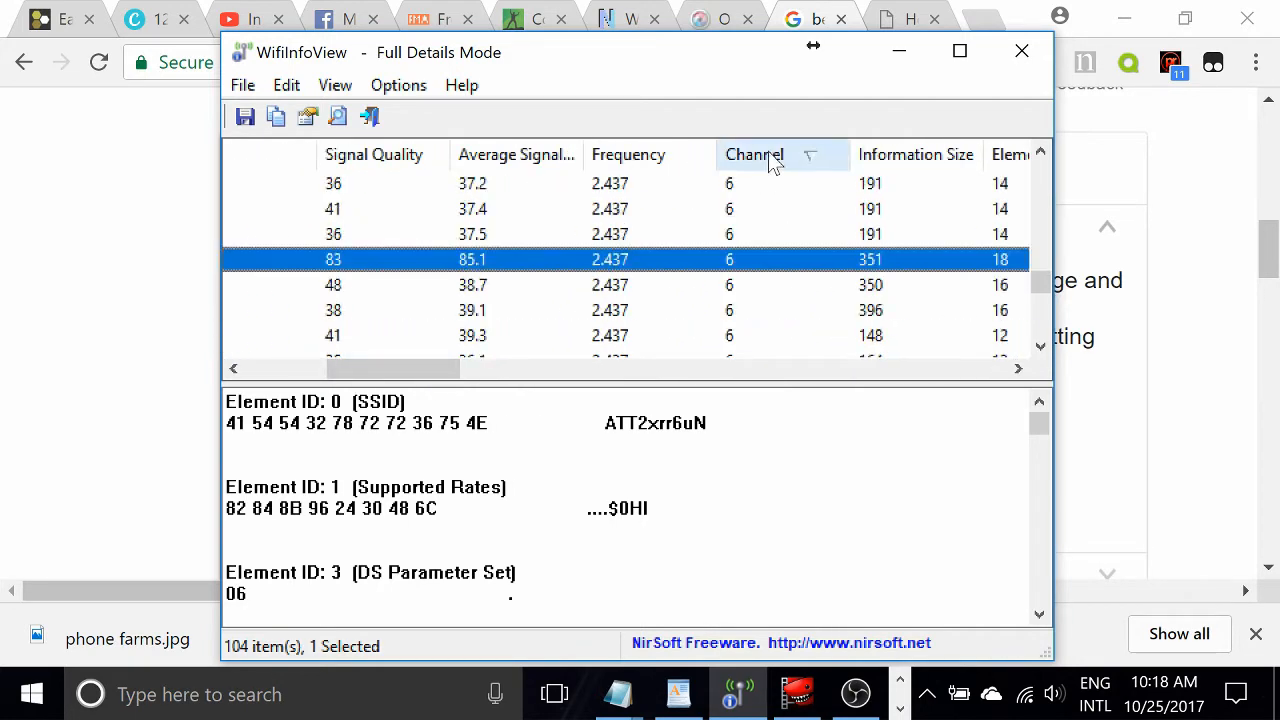
{"action": "scroll", "coordinate": [735, 275], "scroll_direction": "up", "scroll_amount": 4}
{"action": "scroll", "coordinate": [735, 277], "scroll_direction": "down", "scroll_amount": 3}
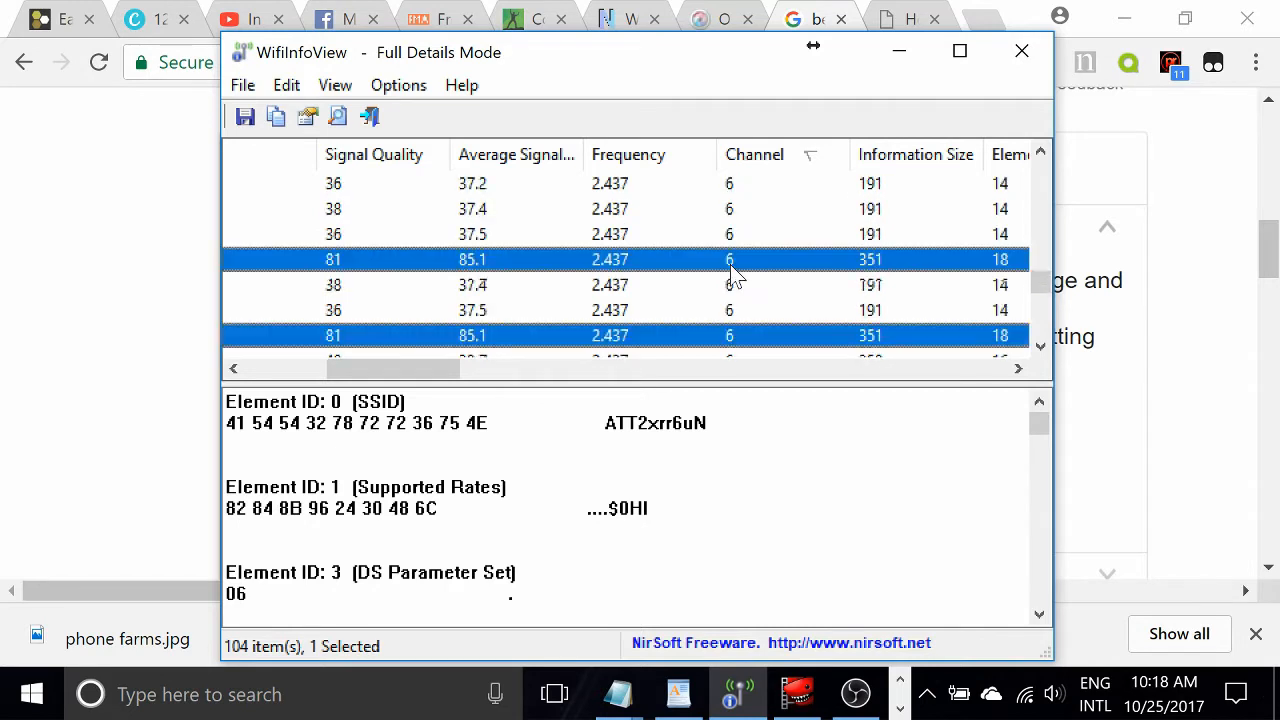
{"action": "scroll", "coordinate": [736, 278], "scroll_direction": "down", "scroll_amount": 2}
{"action": "scroll", "coordinate": [743, 236], "scroll_direction": "down", "scroll_amount": 4}
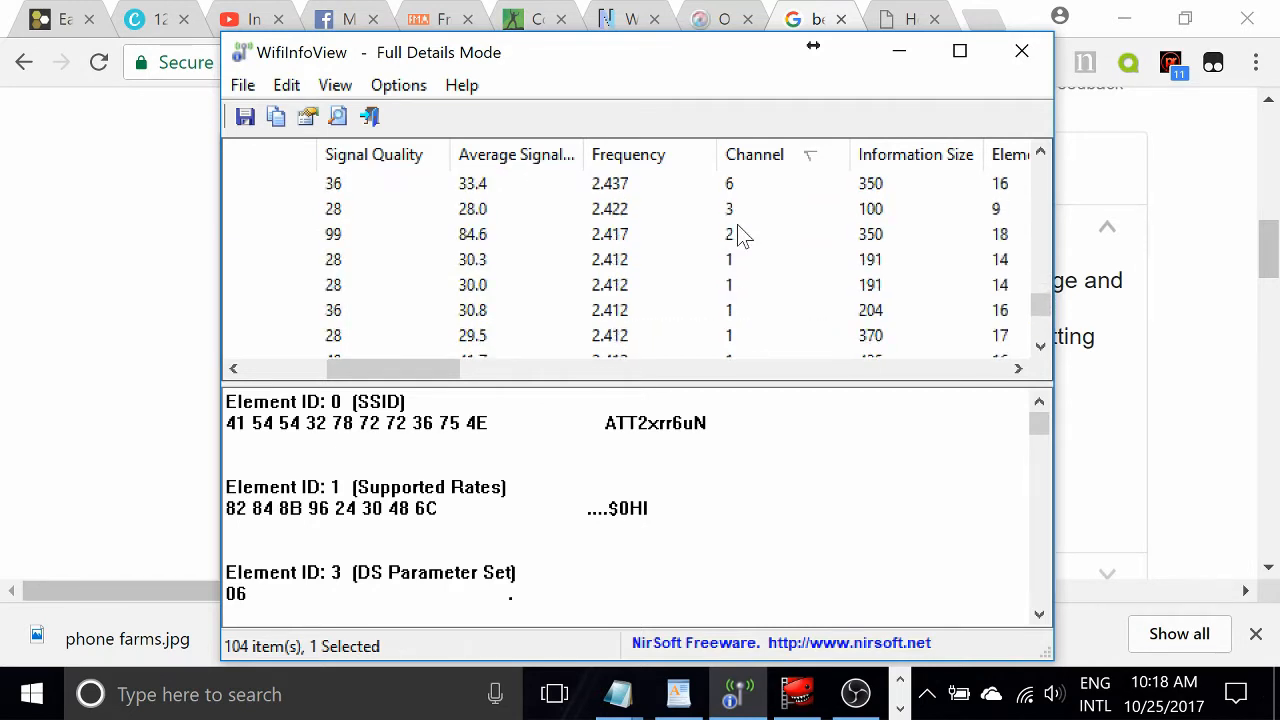
{"action": "scroll", "coordinate": [740, 235], "scroll_direction": "up", "scroll_amount": 4}
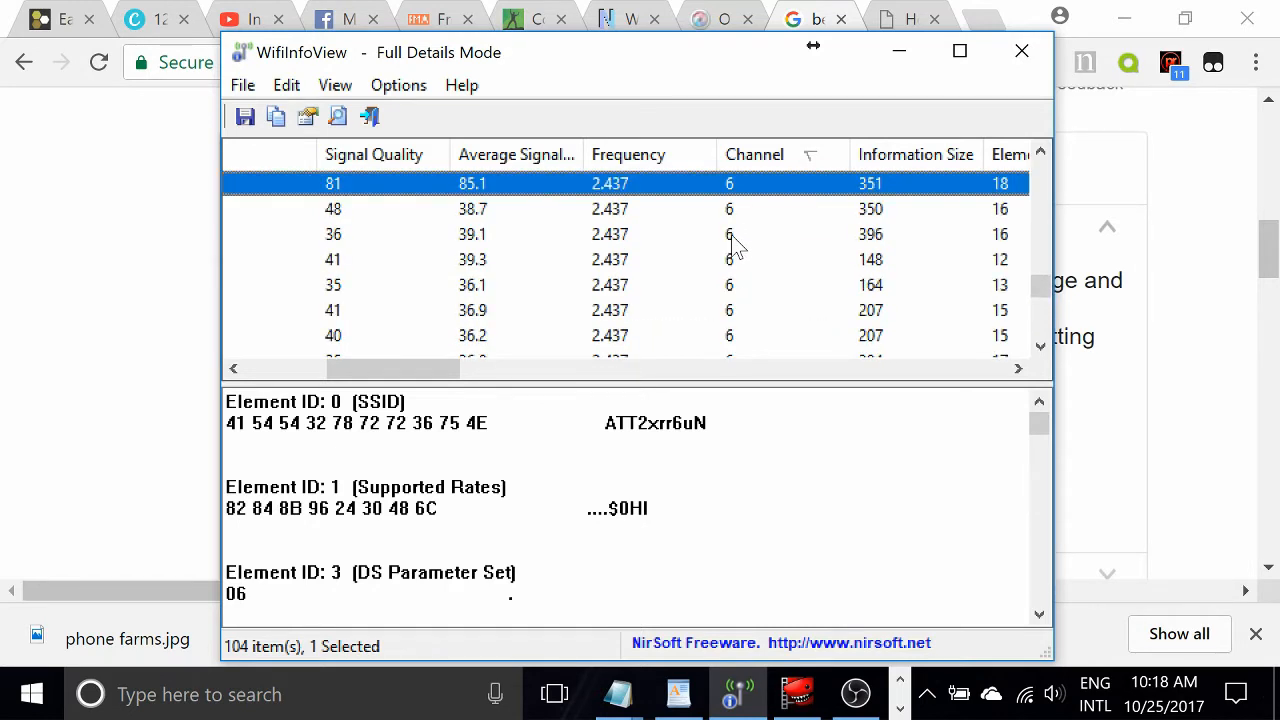
{"action": "scroll", "coordinate": [703, 278], "scroll_direction": "up", "scroll_amount": 1}
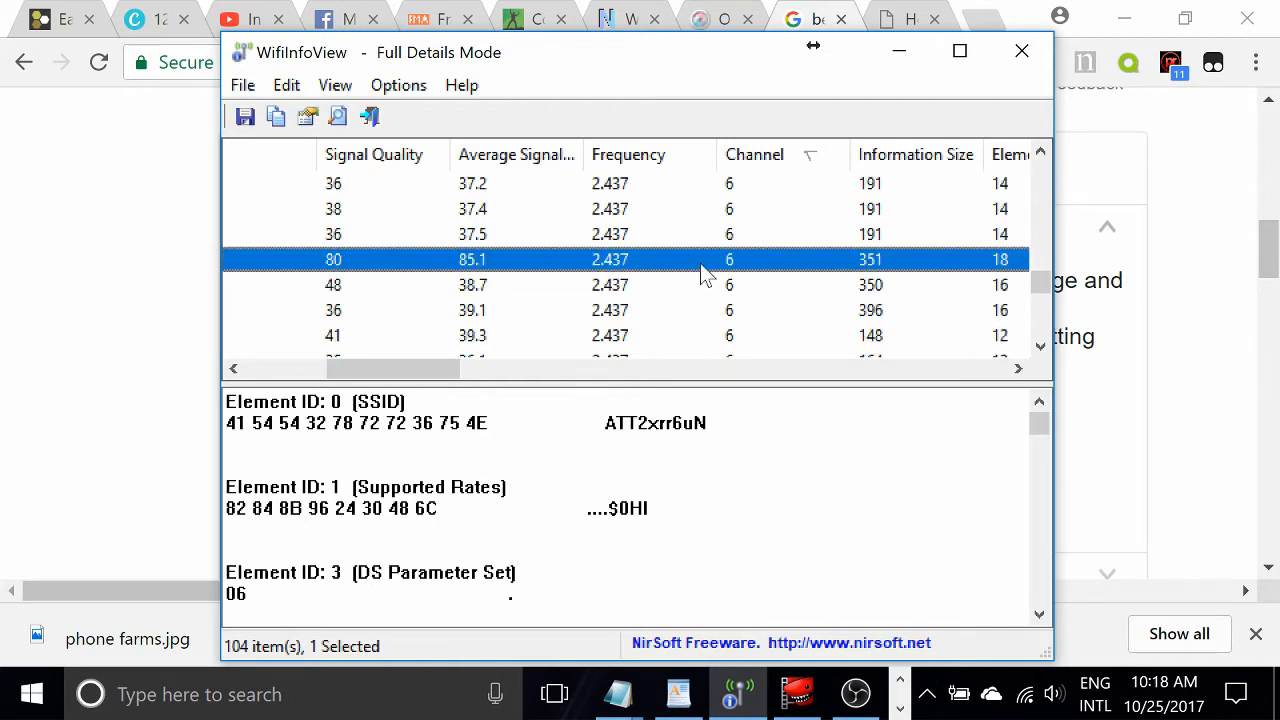
Step: Return to the Google answer in Chrome and highlight the advice on selecting non-overlapping channels
{"action": "left_click", "coordinate": [1115, 332]}
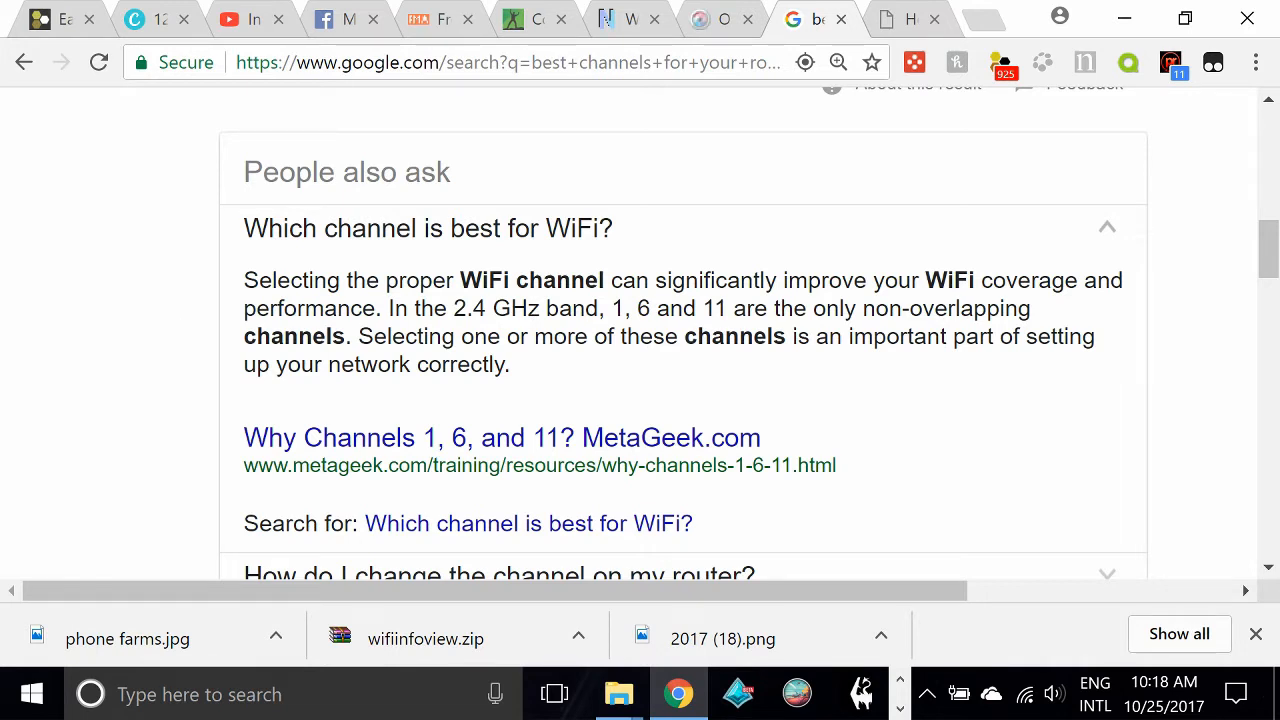
{"action": "left_click_drag", "start_coordinate": [392, 337], "coordinate": [837, 362]}
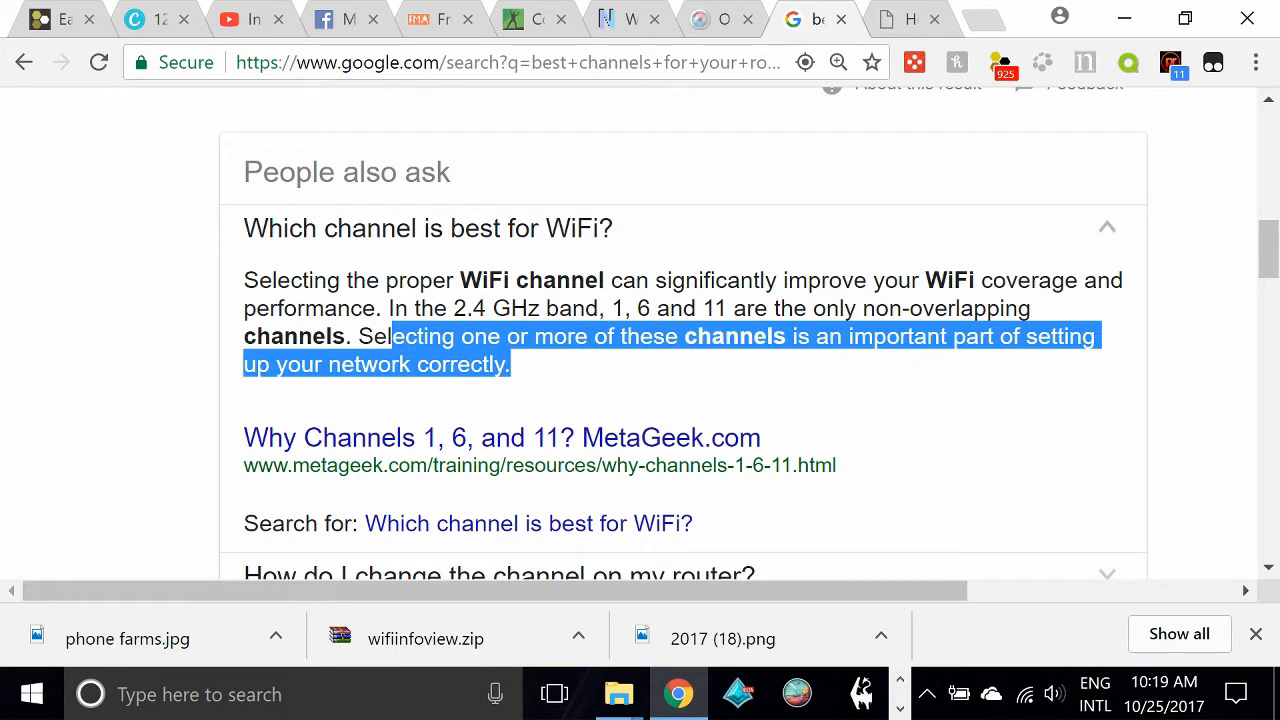
{"action": "left_click", "coordinate": [837, 364]}
{"action": "left_click_drag", "start_coordinate": [584, 308], "coordinate": [770, 373]}
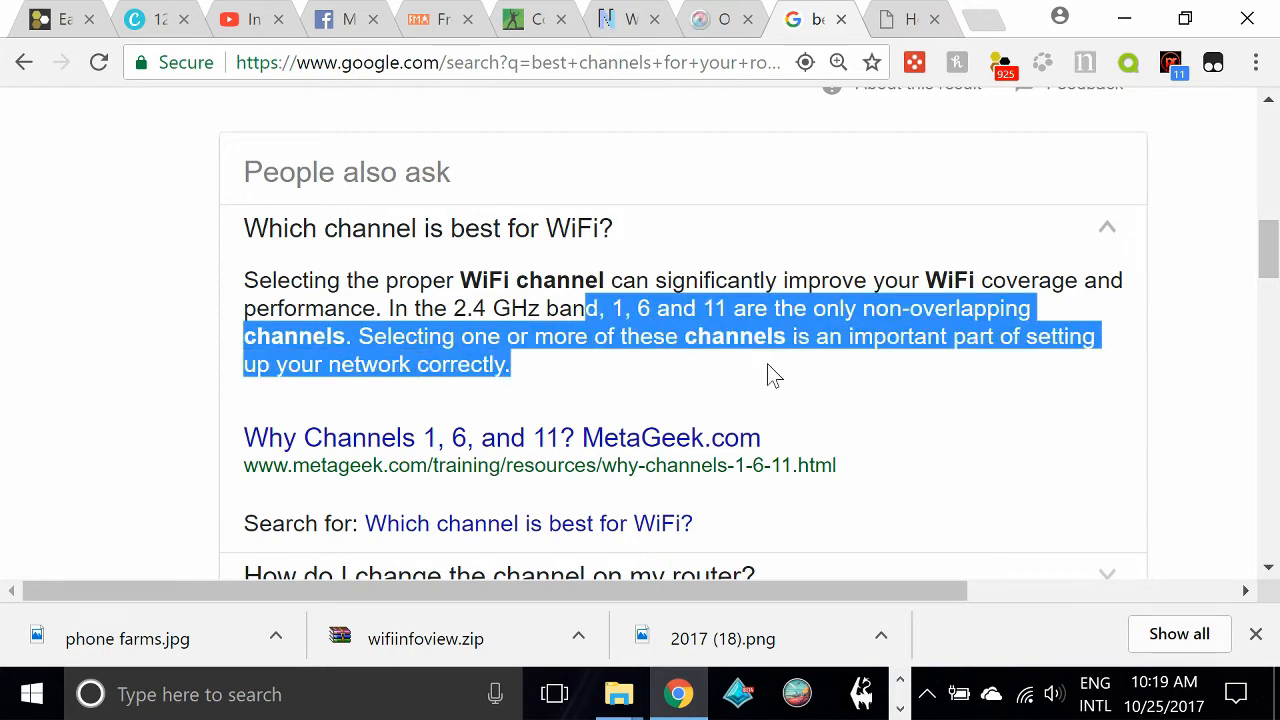
{"action": "left_click", "coordinate": [899, 708]}
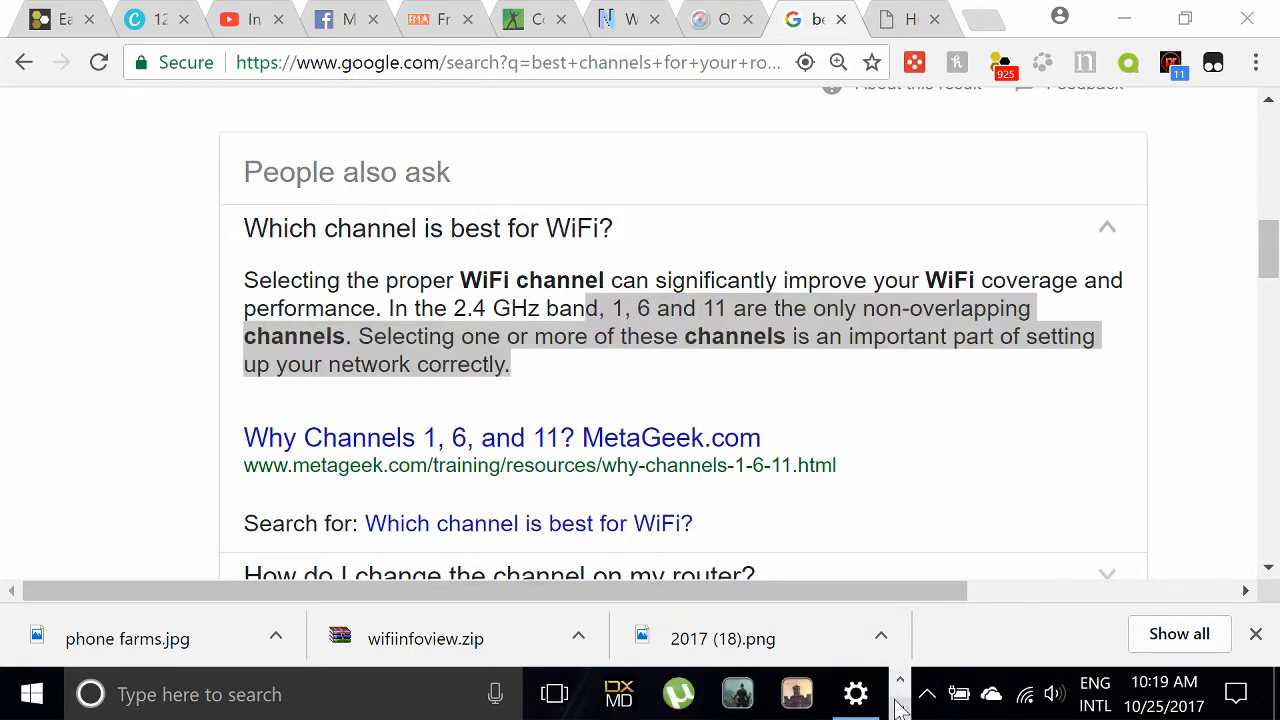
{"action": "left_click", "coordinate": [899, 708]}
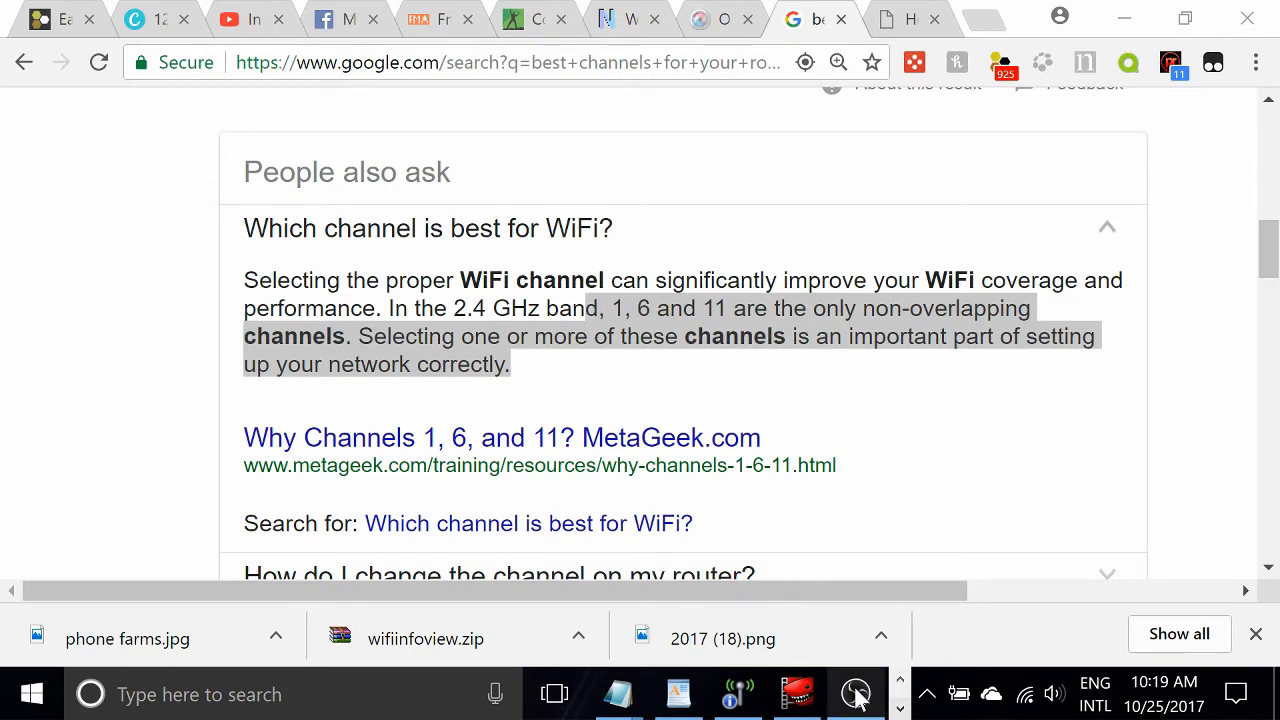
{"action": "left_click", "coordinate": [857, 697]}
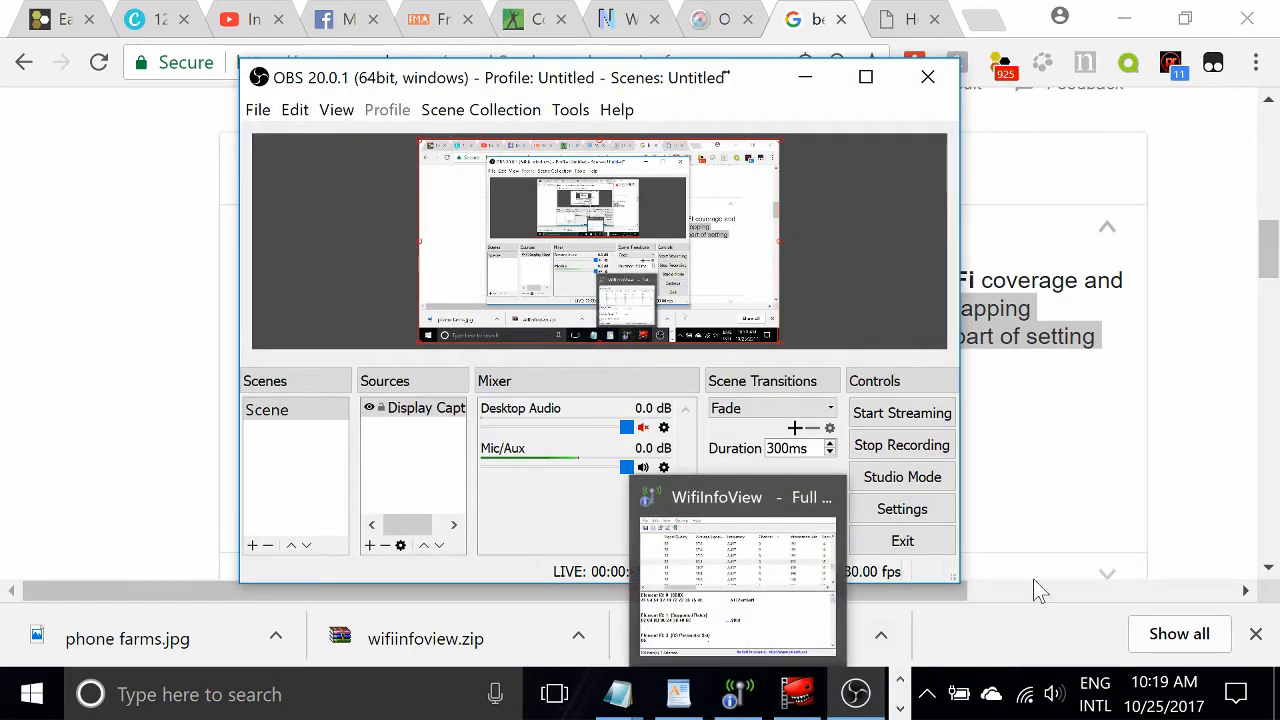
{"action": "left_click", "coordinate": [1137, 453]}
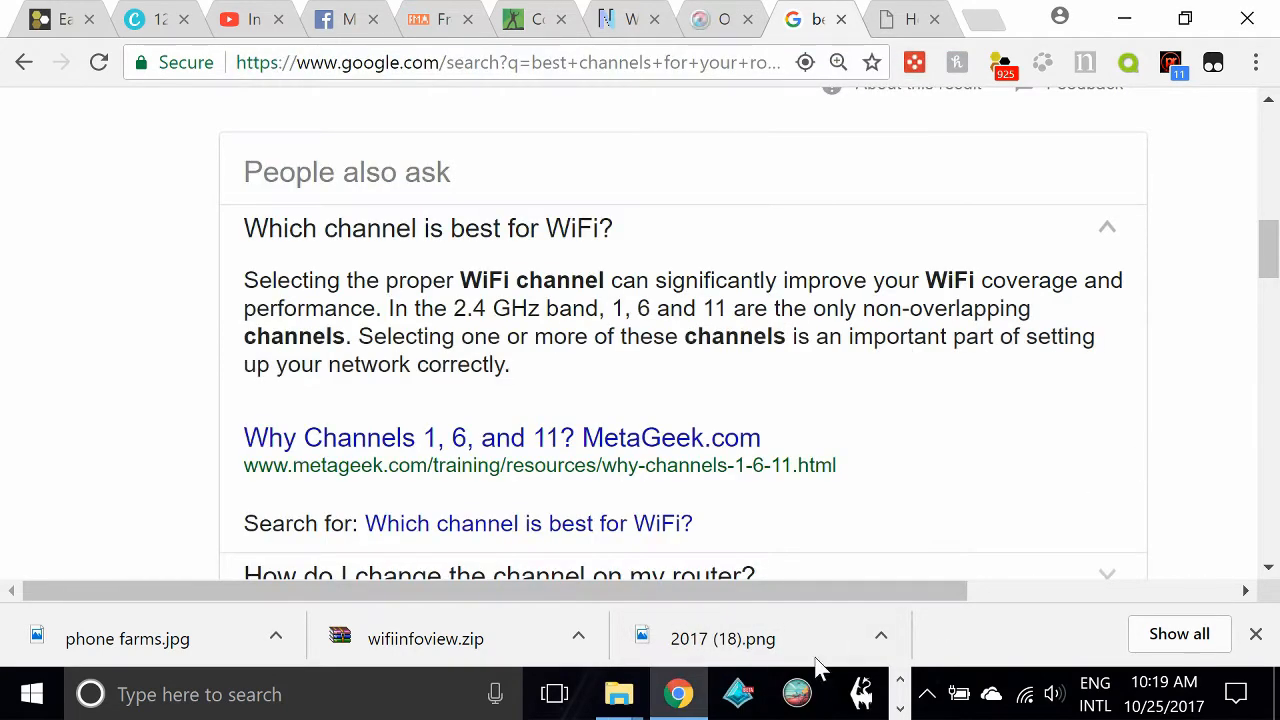
Step: Switch back to WifiInfoView and look through the list for networks sharing the selected network's channel
{"action": "left_click", "coordinate": [899, 707]}
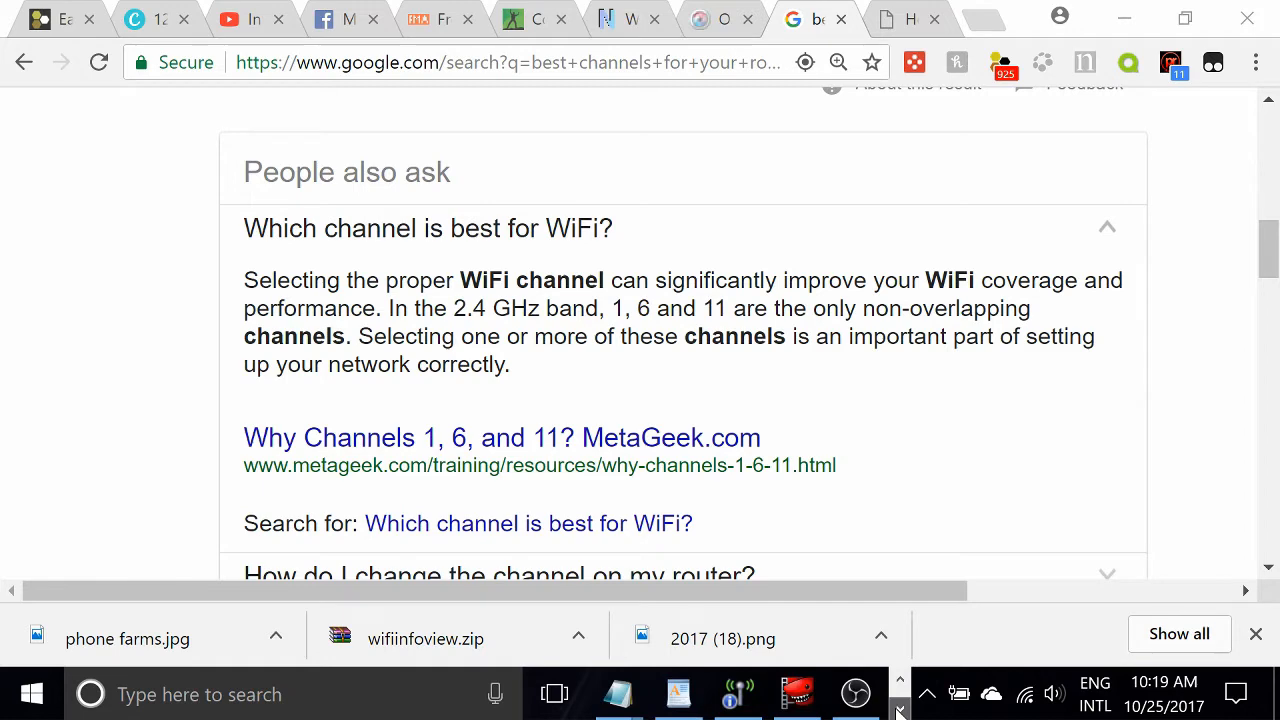
{"action": "left_click", "coordinate": [755, 697]}
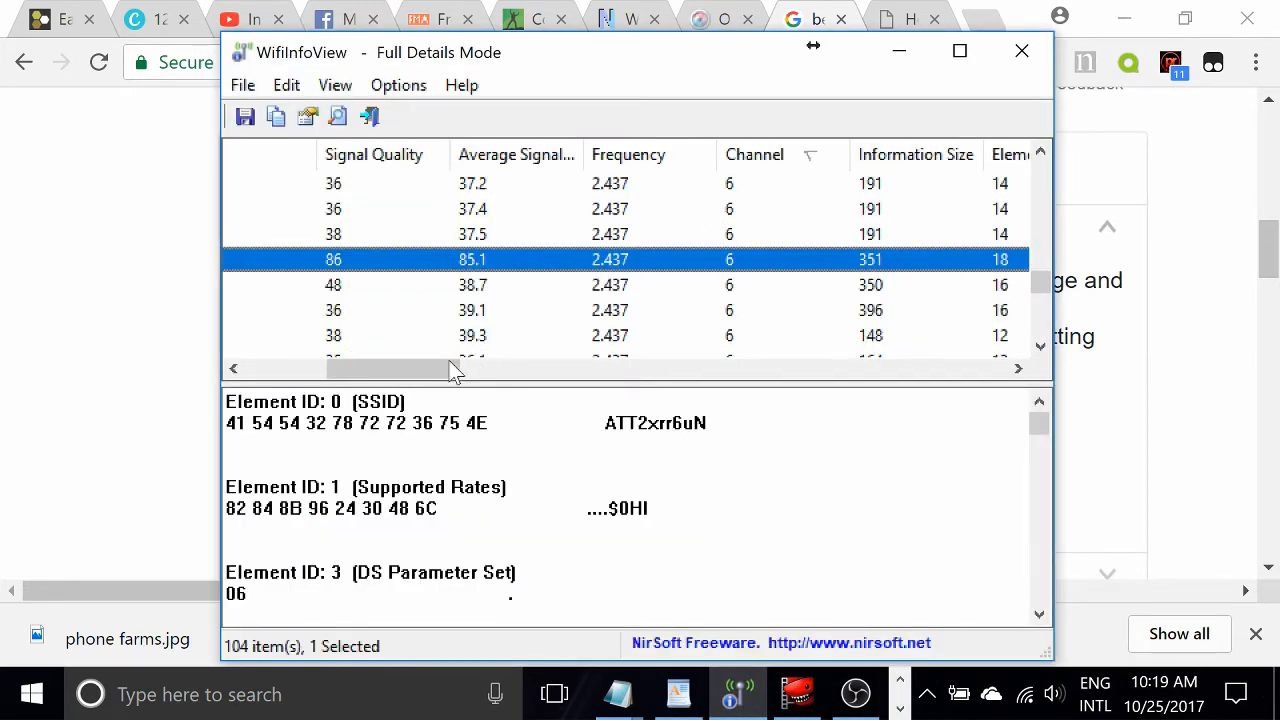
{"action": "mouse_move", "coordinate": [426, 364]}
{"action": "left_mouse_down"}
{"action": "mouse_move", "coordinate": [495, 358]}
{"action": "mouse_move", "coordinate": [435, 357]}
{"action": "left_mouse_up"}
{"action": "scroll", "coordinate": [652, 270], "scroll_direction": "down", "scroll_amount": 5}
{"action": "scroll", "coordinate": [652, 275], "scroll_direction": "up", "scroll_amount": 5}
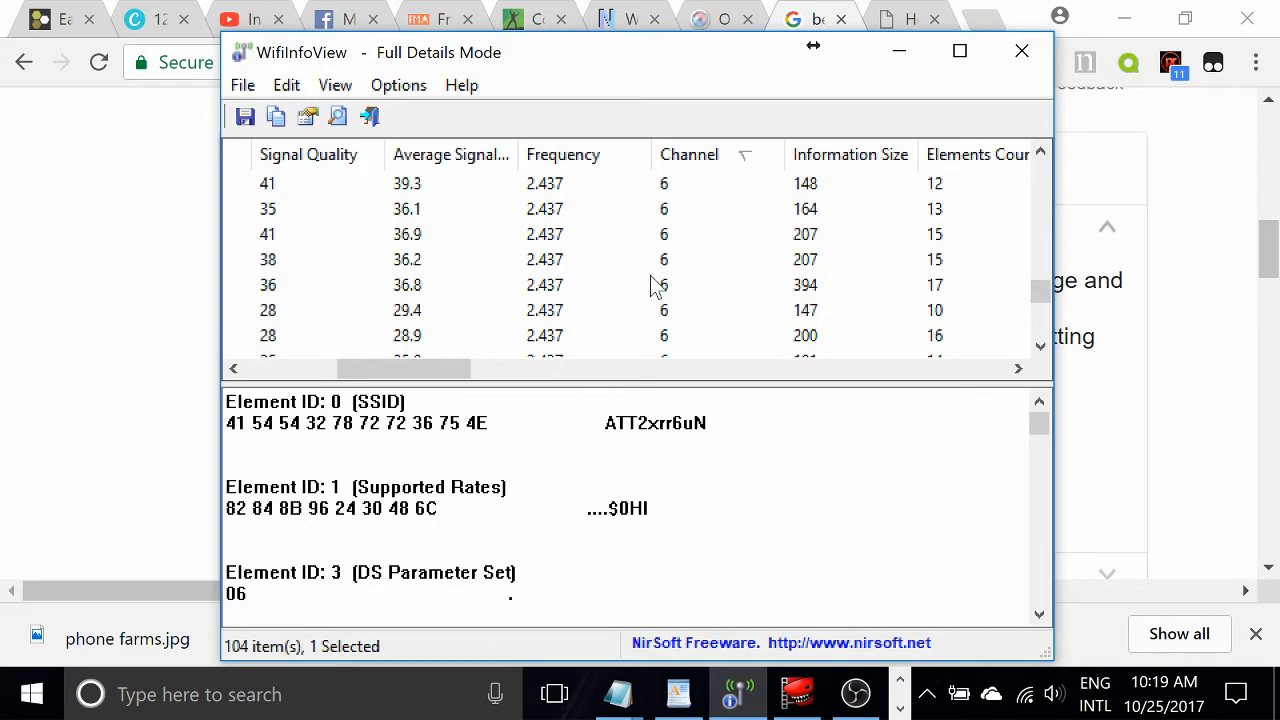
{"action": "scroll", "coordinate": [660, 270], "scroll_direction": "up", "scroll_amount": 2}
Step: Compare the signal quality, RSSI and SSID of the selected network with those of its neighbours
{"action": "mouse_move", "coordinate": [462, 369]}
{"action": "left_mouse_down"}
{"action": "mouse_move", "coordinate": [362, 370]}
{"action": "mouse_move", "coordinate": [557, 364]}
{"action": "mouse_move", "coordinate": [388, 372]}
{"action": "left_mouse_up"}
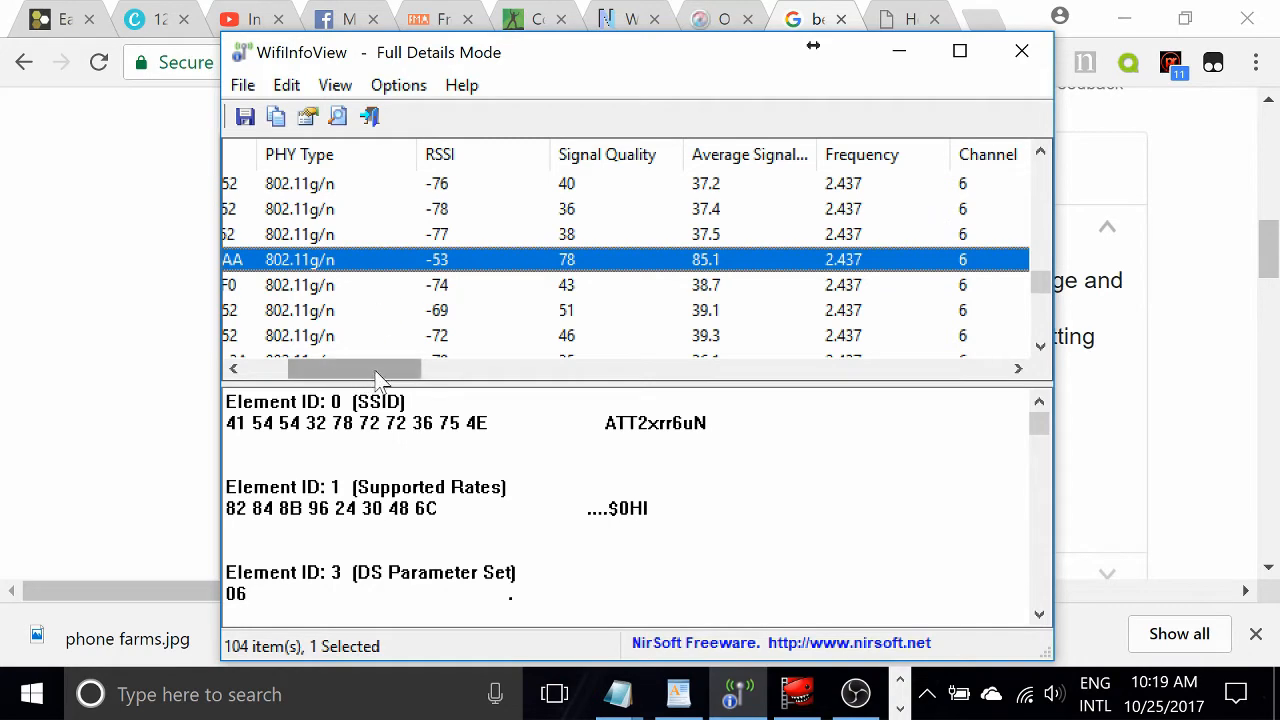
{"action": "left_click_drag", "start_coordinate": [376, 372], "coordinate": [344, 386]}
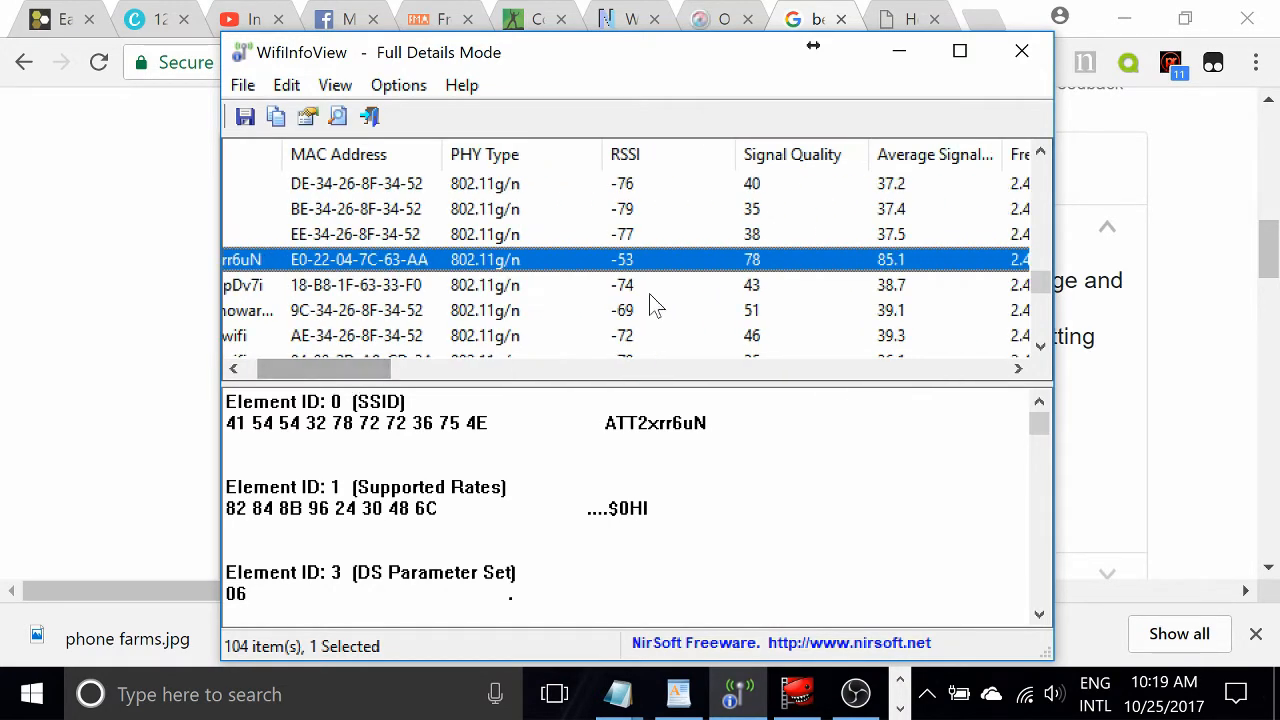
{"action": "scroll", "coordinate": [646, 266], "scroll_direction": "down", "scroll_amount": 1}
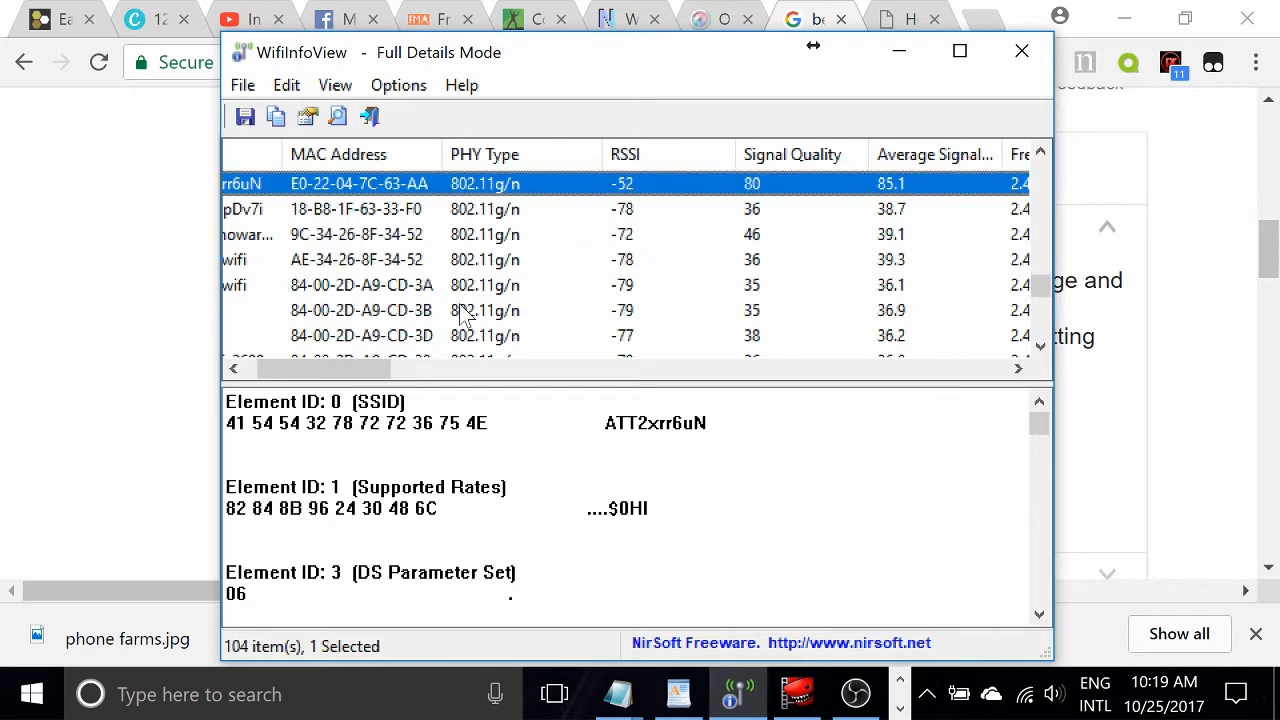
{"action": "left_click_drag", "start_coordinate": [350, 365], "coordinate": [290, 385]}
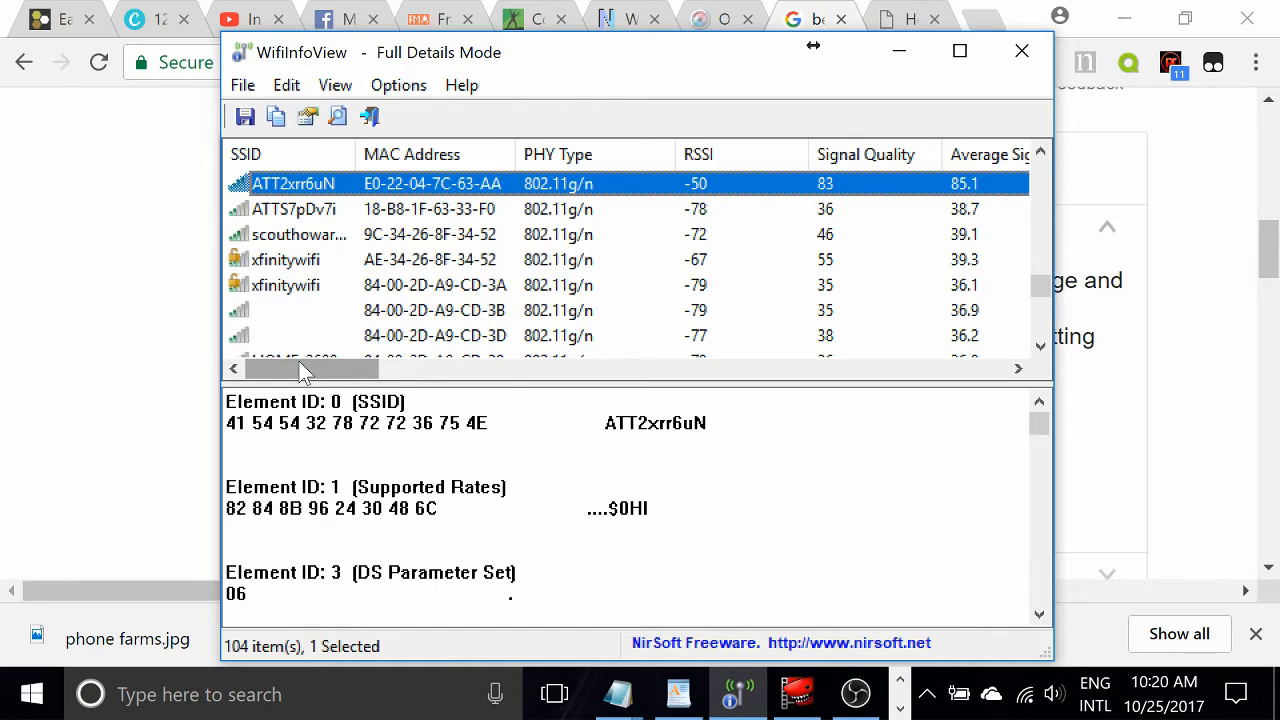
{"action": "left_click_drag", "start_coordinate": [306, 366], "coordinate": [255, 361]}
{"action": "left_click_drag", "start_coordinate": [327, 370], "coordinate": [296, 363]}
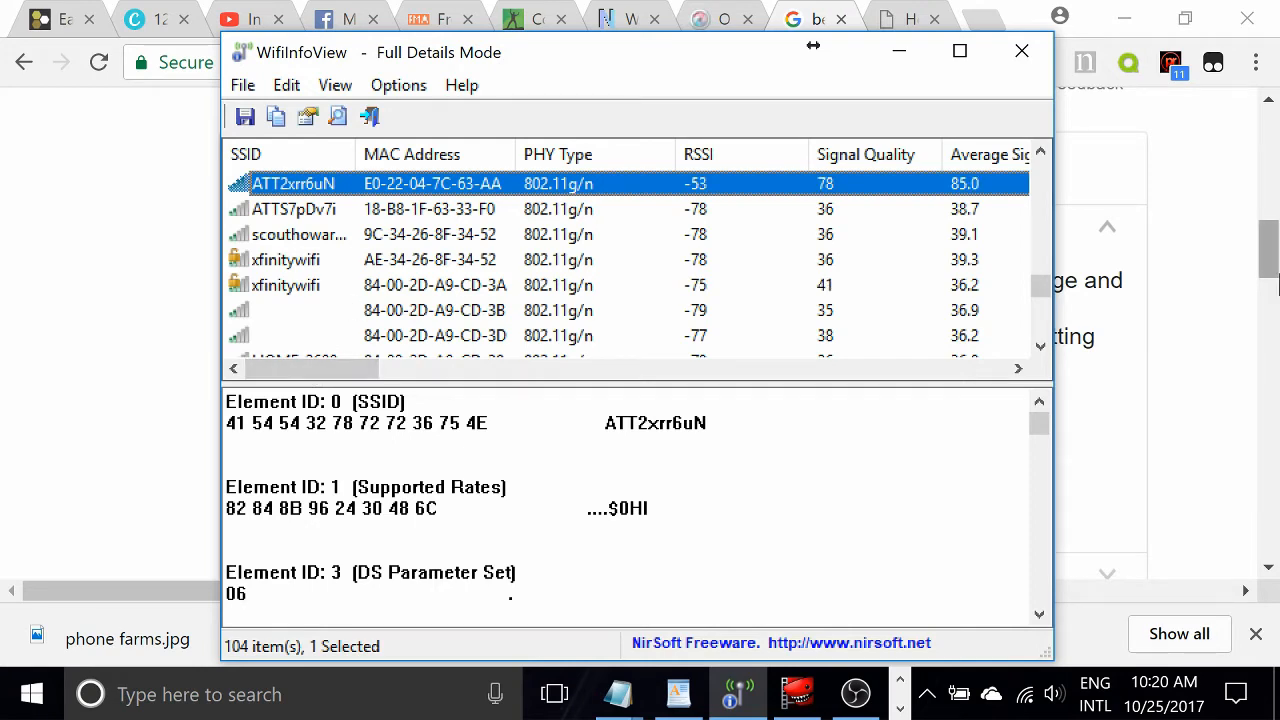
Step: Switch to the AT&T U-verse gateway page in Chrome and highlight its address, 192.168.1.254
{"action": "left_click", "coordinate": [1129, 316]}
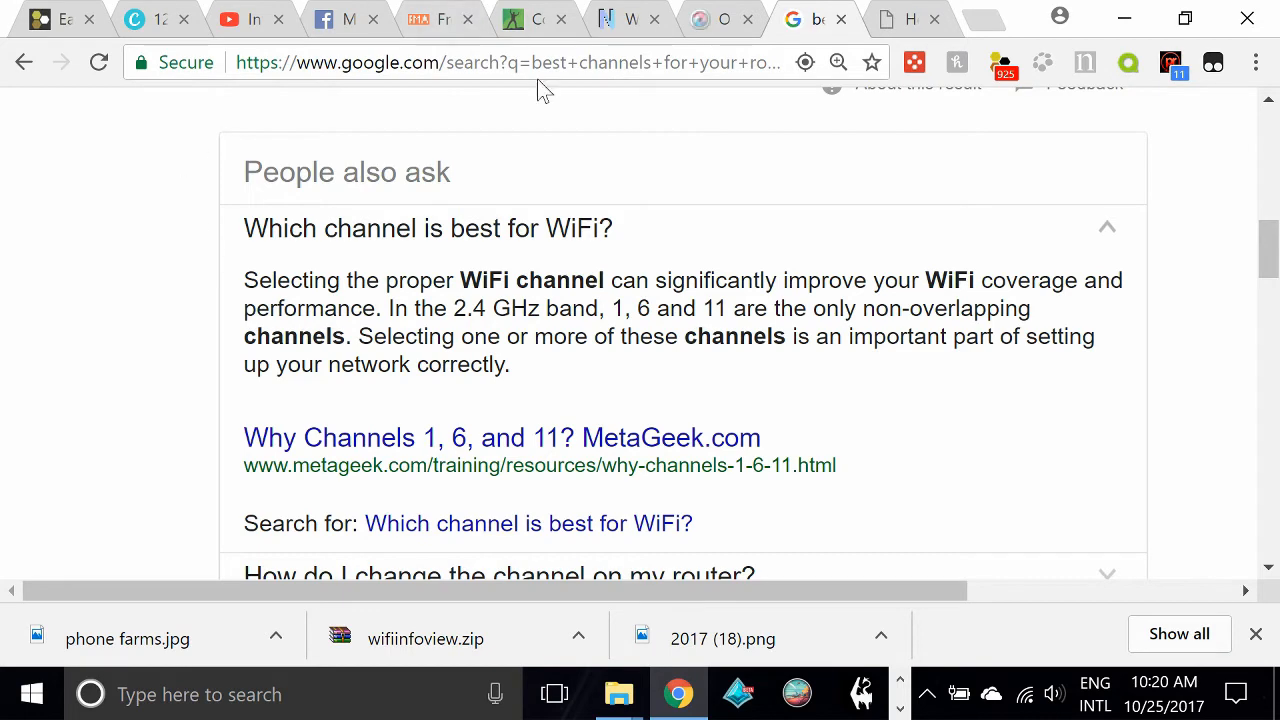
{"action": "left_click", "coordinate": [886, 26]}
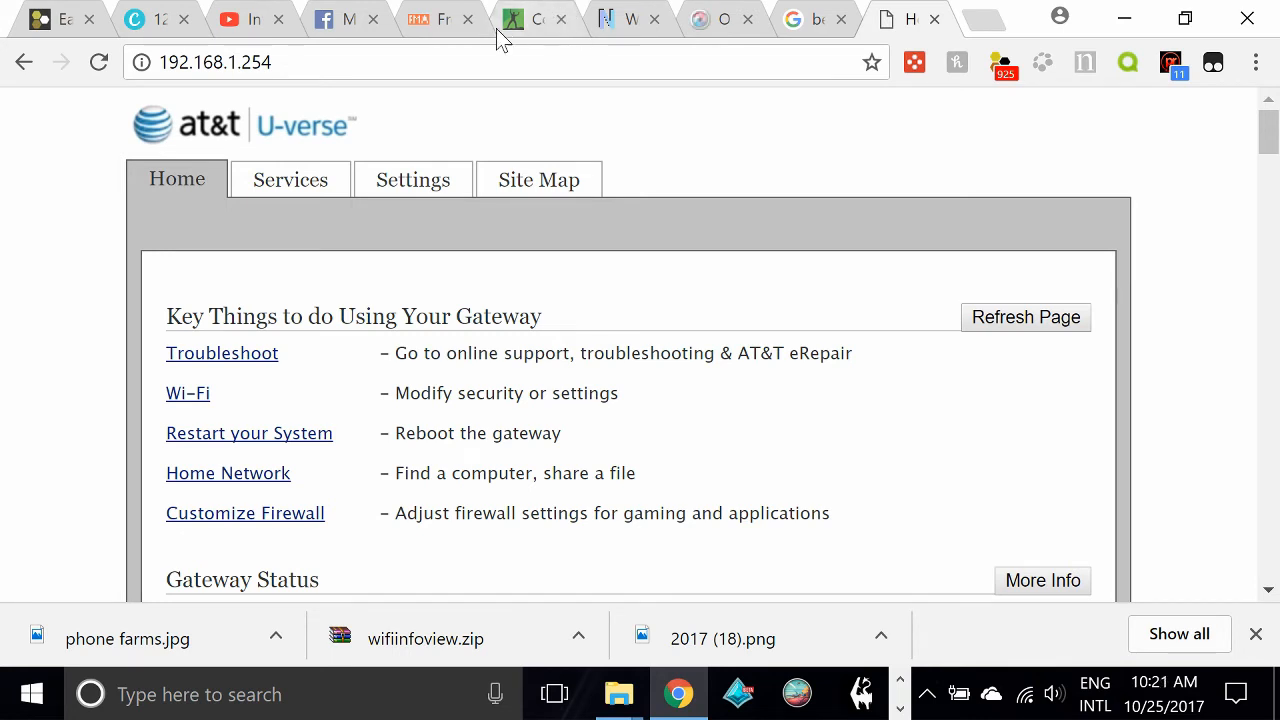
{"action": "left_click_drag", "start_coordinate": [276, 62], "coordinate": [158, 62]}
{"action": "mouse_move", "coordinate": [276, 62]}
{"action": "left_mouse_down"}
{"action": "mouse_move", "coordinate": [158, 62]}
{"action": "mouse_move", "coordinate": [272, 62]}
{"action": "left_mouse_up"}
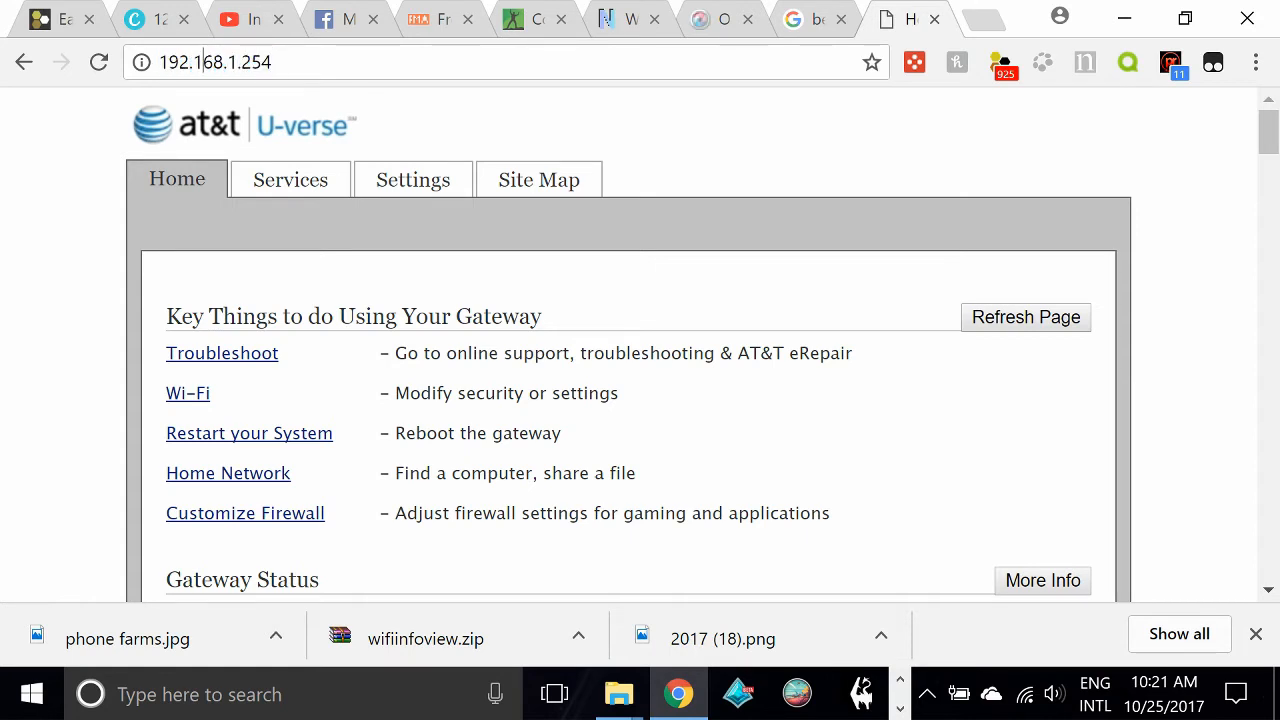
{"action": "left_click_drag", "start_coordinate": [158, 62], "coordinate": [272, 62]}
{"action": "left_click", "coordinate": [272, 62]}
{"action": "left_click_drag", "start_coordinate": [273, 62], "coordinate": [158, 62]}
{"action": "left_click", "coordinate": [272, 62]}
{"action": "left_click_drag", "start_coordinate": [272, 62], "coordinate": [158, 62]}
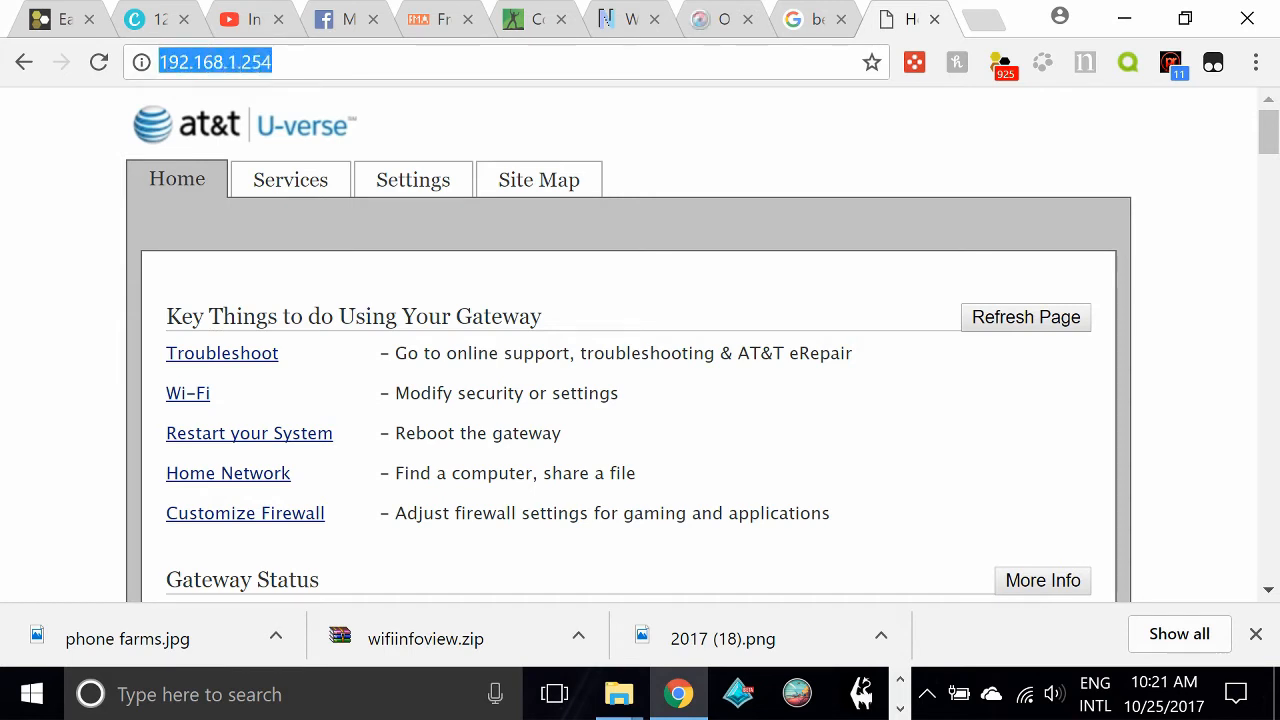
{"action": "left_click", "coordinate": [272, 62]}
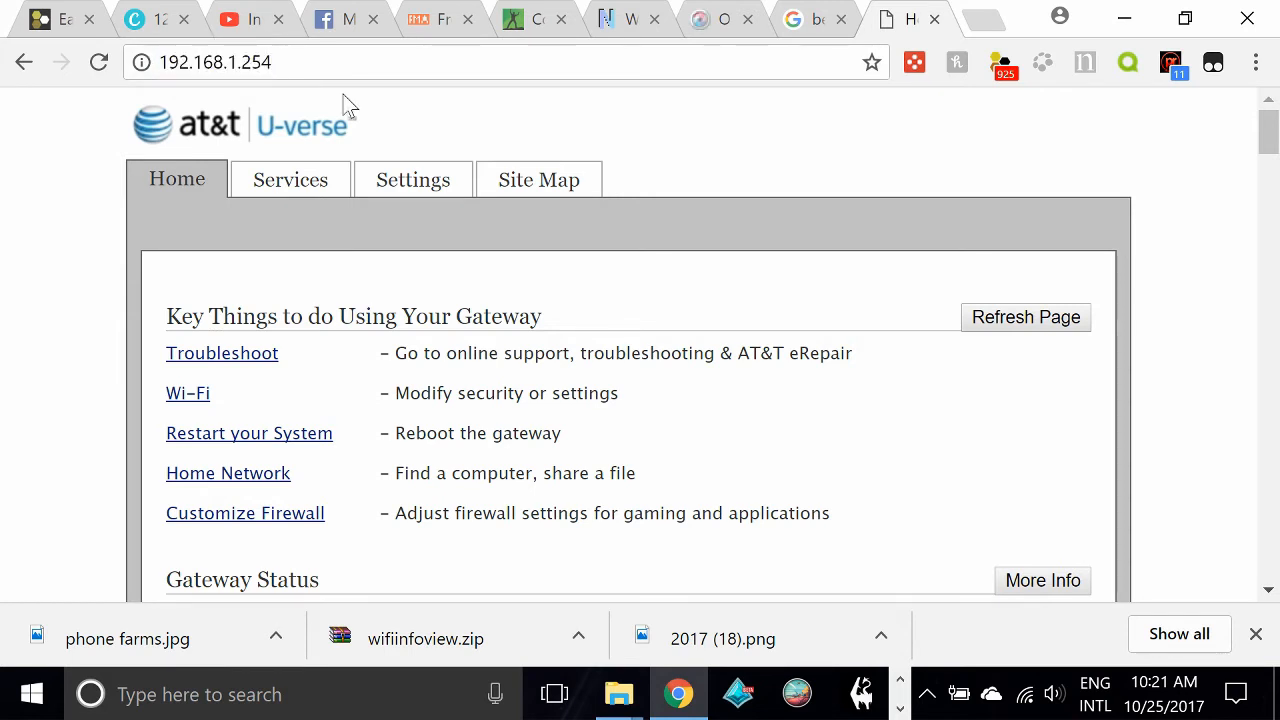
Step: Open the Wi-Fi settings page from the gateway's home page
{"action": "scroll", "coordinate": [437, 365], "scroll_direction": "down", "scroll_amount": 3}
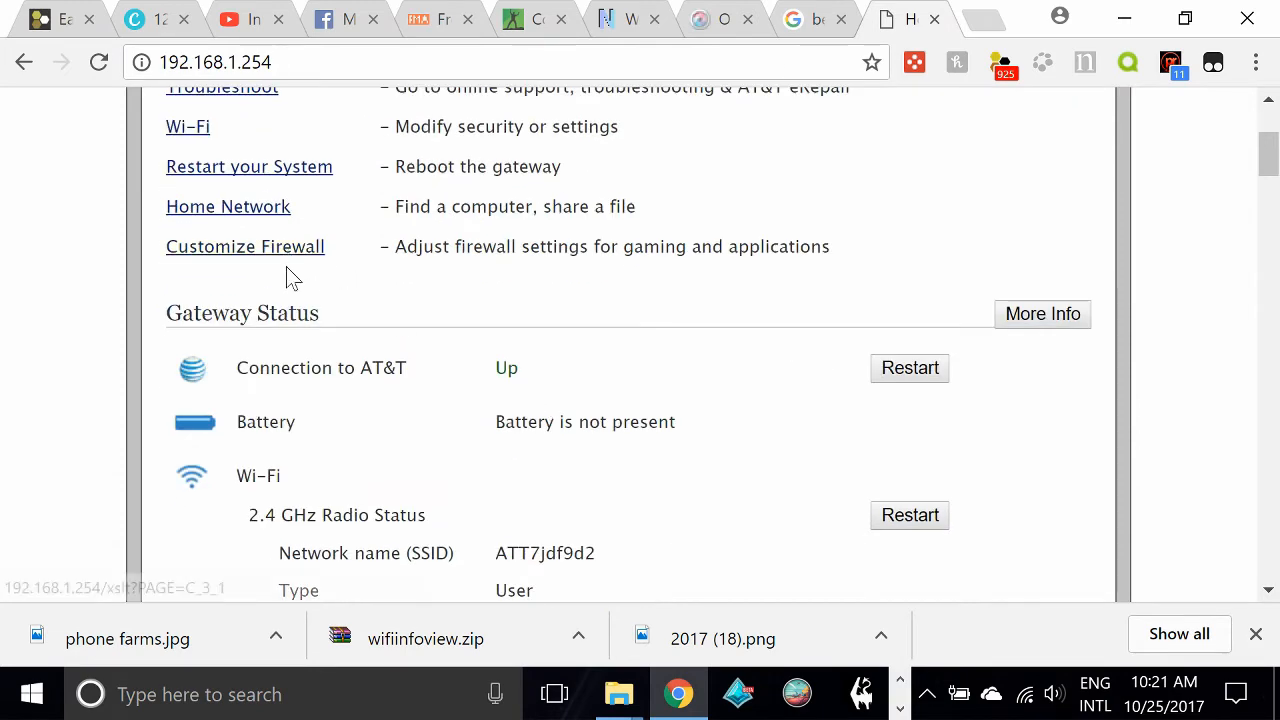
{"action": "scroll", "coordinate": [288, 277], "scroll_direction": "up", "scroll_amount": 3}
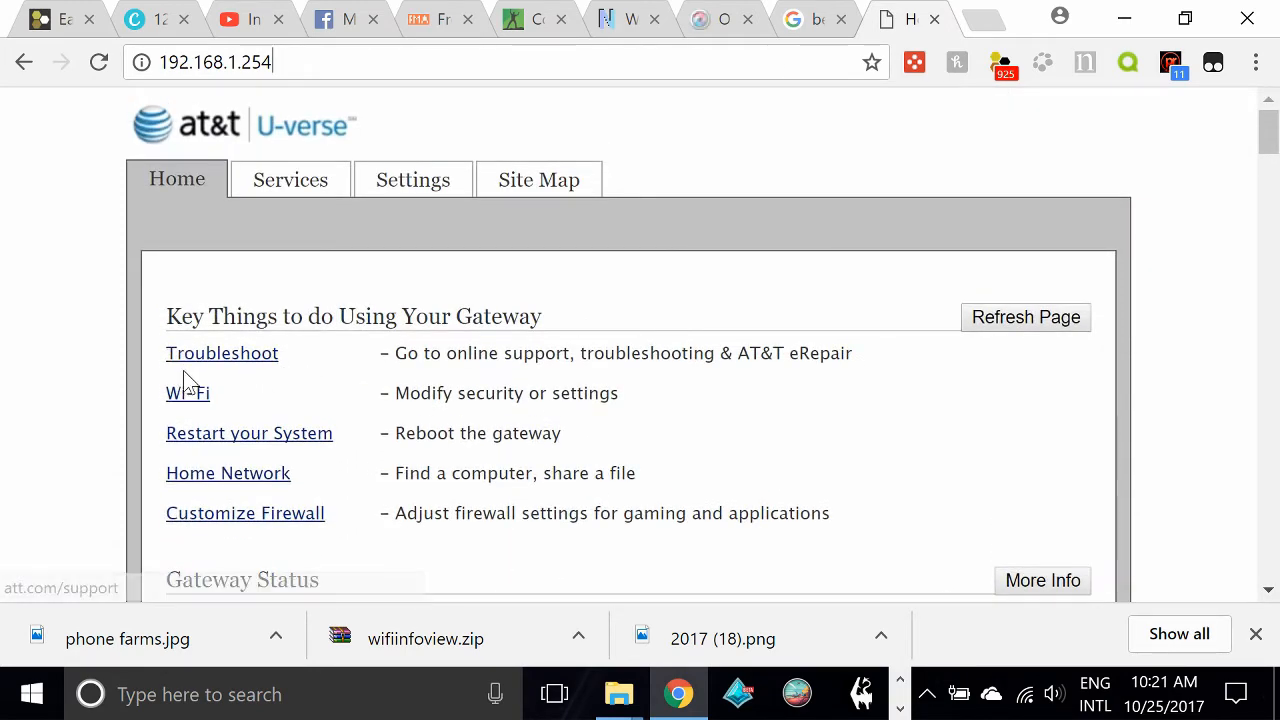
{"action": "left_click", "coordinate": [187, 396]}
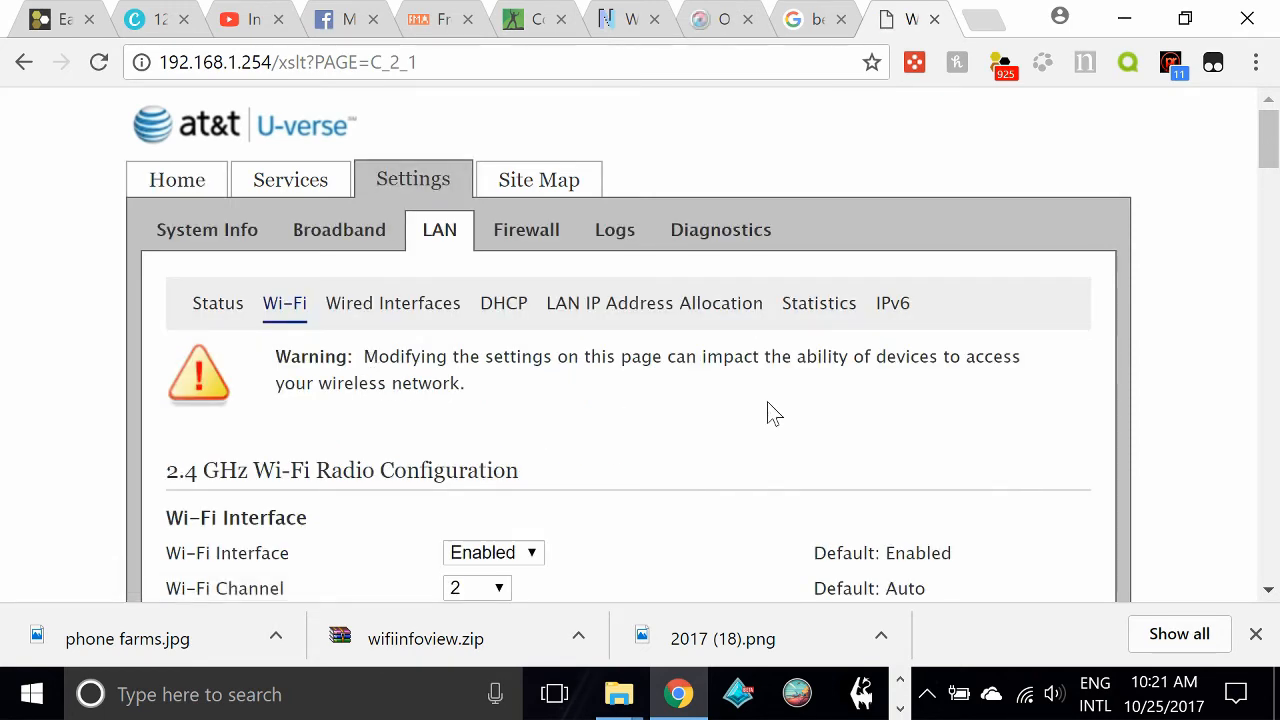
Step: Find the Wi-Fi Channel setting in the 2.4 GHz Wi-Fi Radio Configuration section and highlight its label
{"action": "scroll", "coordinate": [766, 414], "scroll_direction": "down", "scroll_amount": 1}
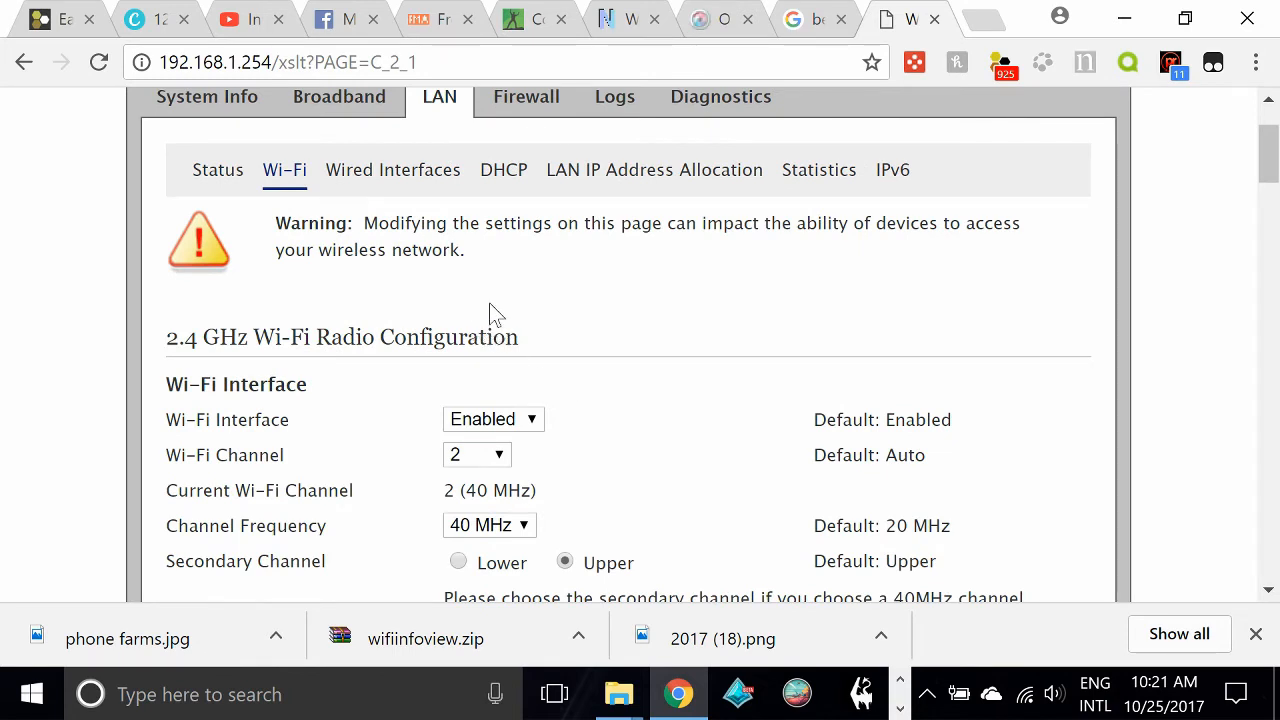
{"action": "scroll", "coordinate": [700, 363], "scroll_direction": "down", "scroll_amount": 1}
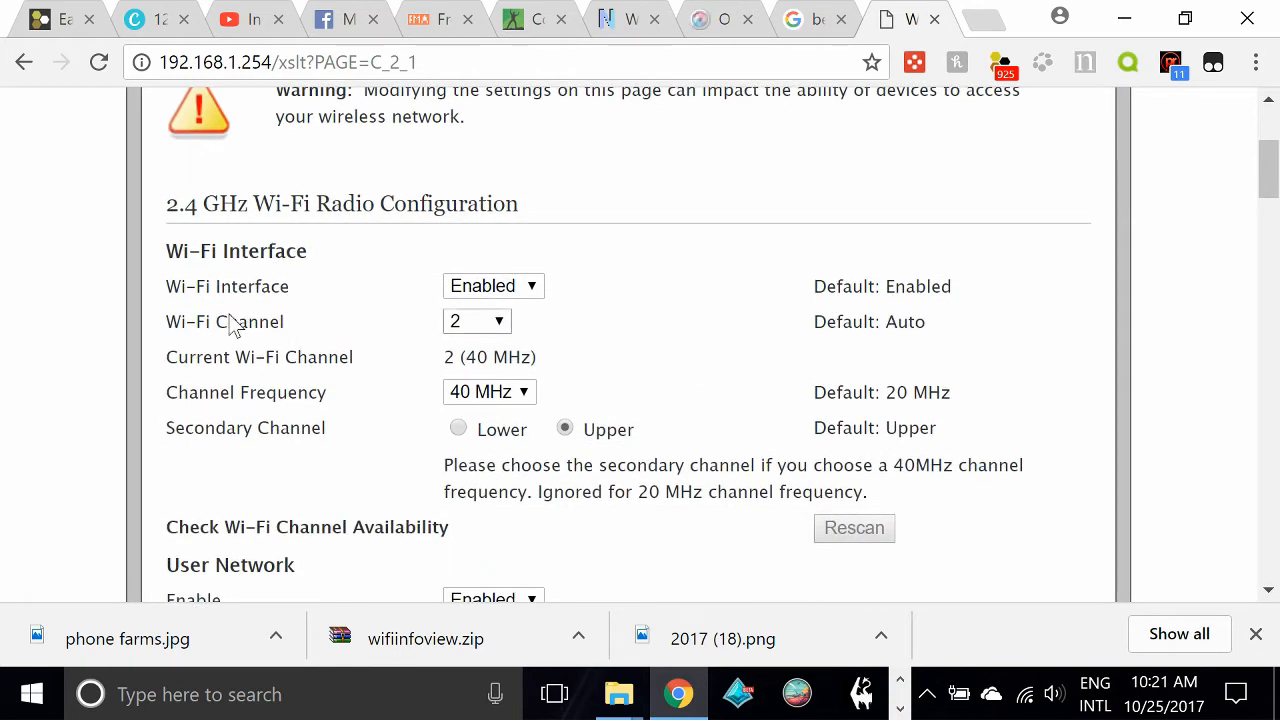
{"action": "left_click_drag", "start_coordinate": [170, 330], "coordinate": [323, 331]}
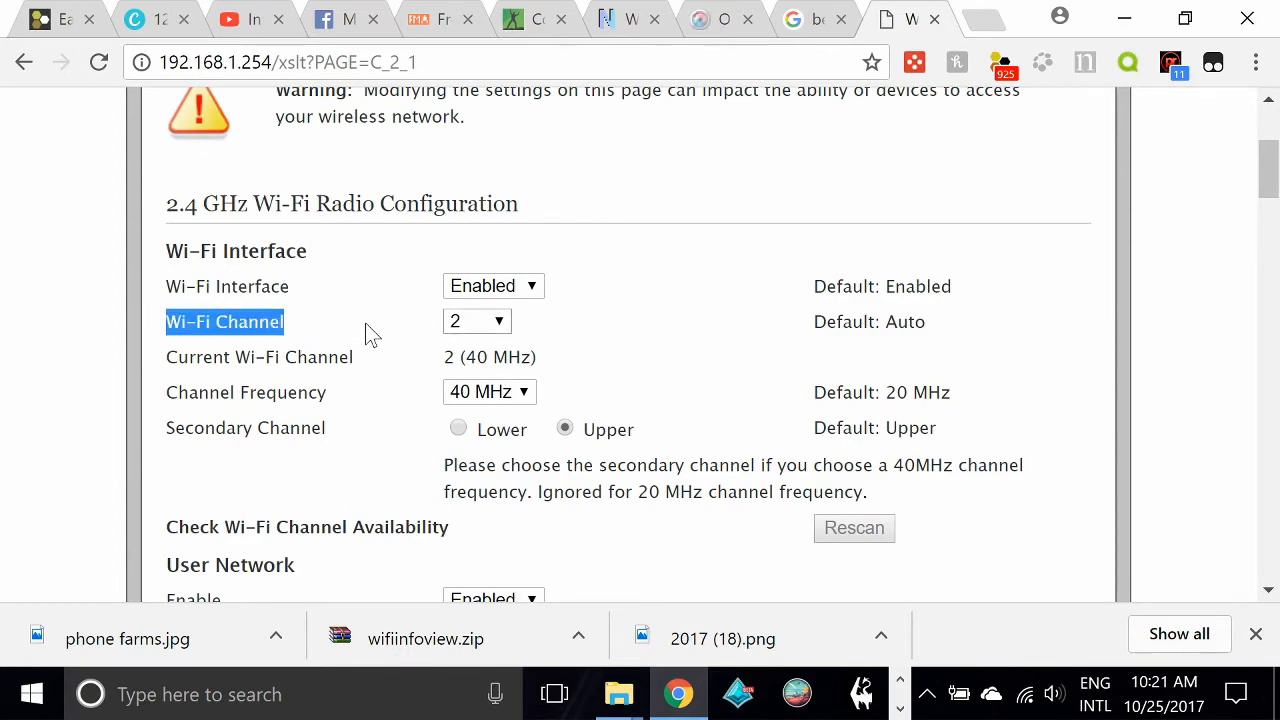
Step: Review the rest of the Wi-Fi settings, including the 5 GHz radio section, and save the page
{"action": "scroll", "coordinate": [1260, 365], "scroll_direction": "down", "scroll_amount": 3}
{"action": "scroll", "coordinate": [1175, 355], "scroll_direction": "up", "scroll_amount": 8}
{"action": "scroll", "coordinate": [1090, 344], "scroll_direction": "down", "scroll_amount": 5}
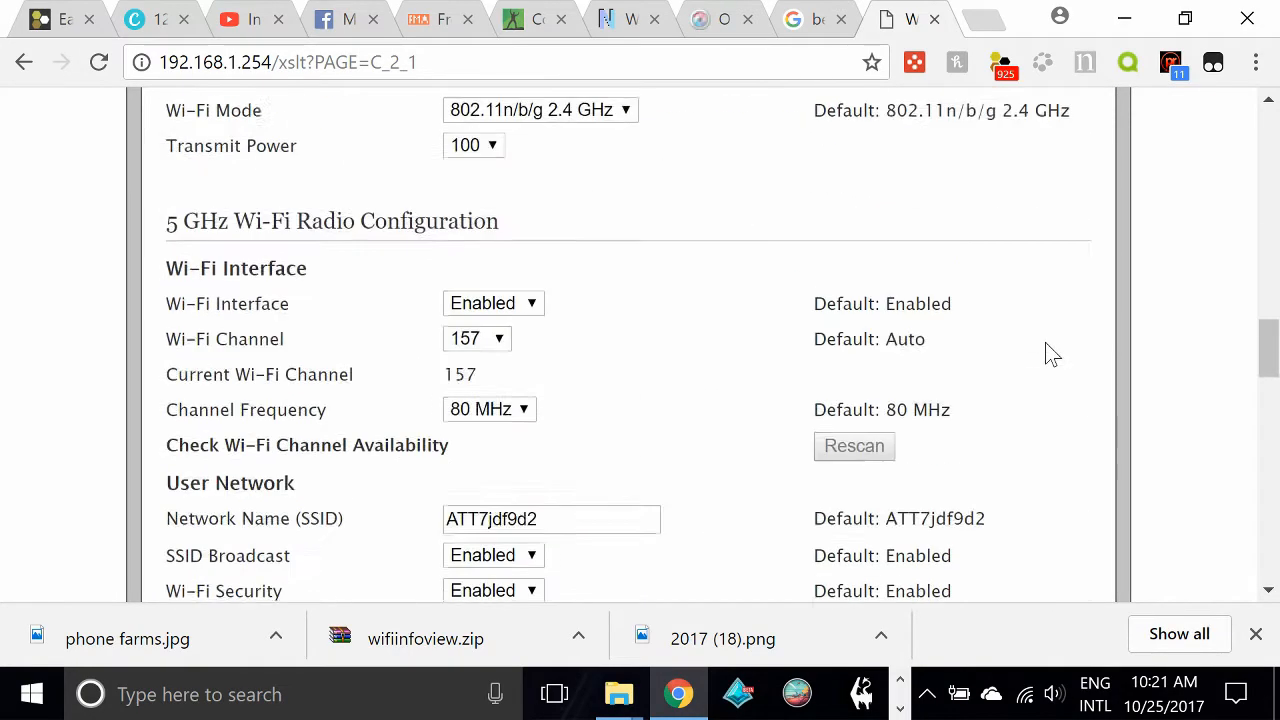
{"action": "scroll", "coordinate": [716, 395], "scroll_direction": "down", "scroll_amount": 18}
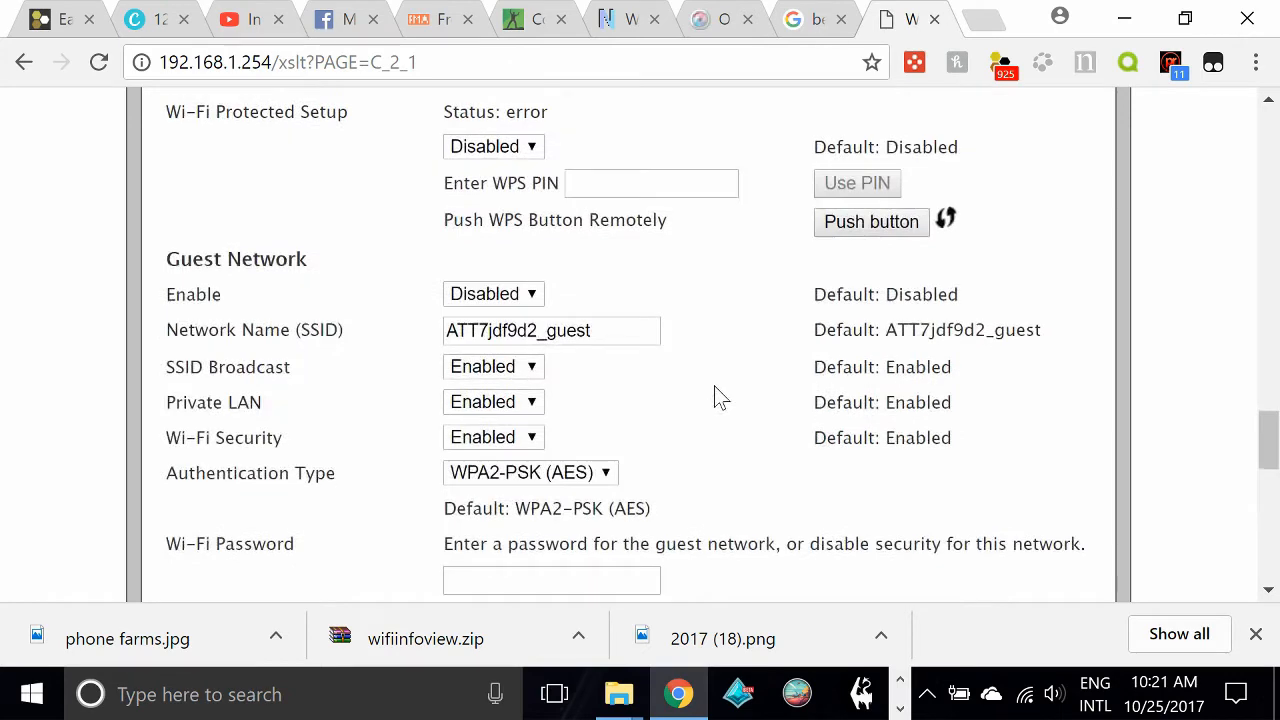
{"action": "scroll", "coordinate": [1100, 430], "scroll_direction": "up", "scroll_amount": 6}
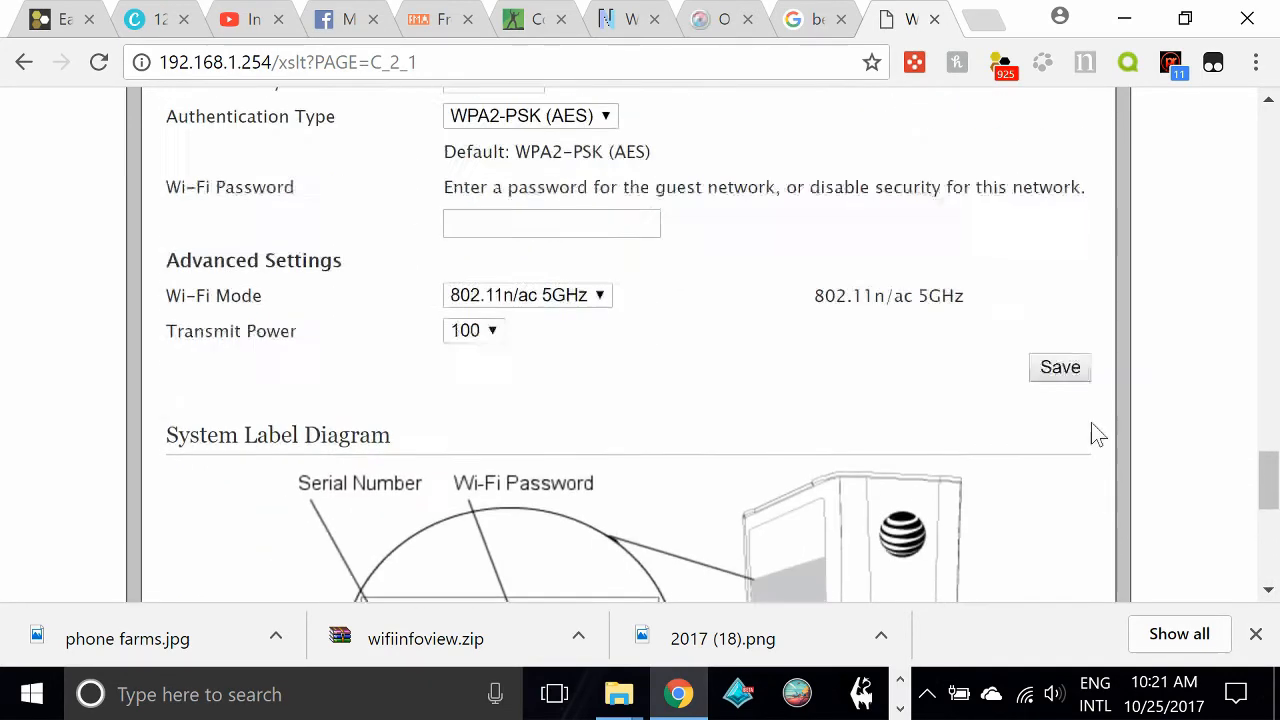
{"action": "left_click", "coordinate": [1062, 422]}
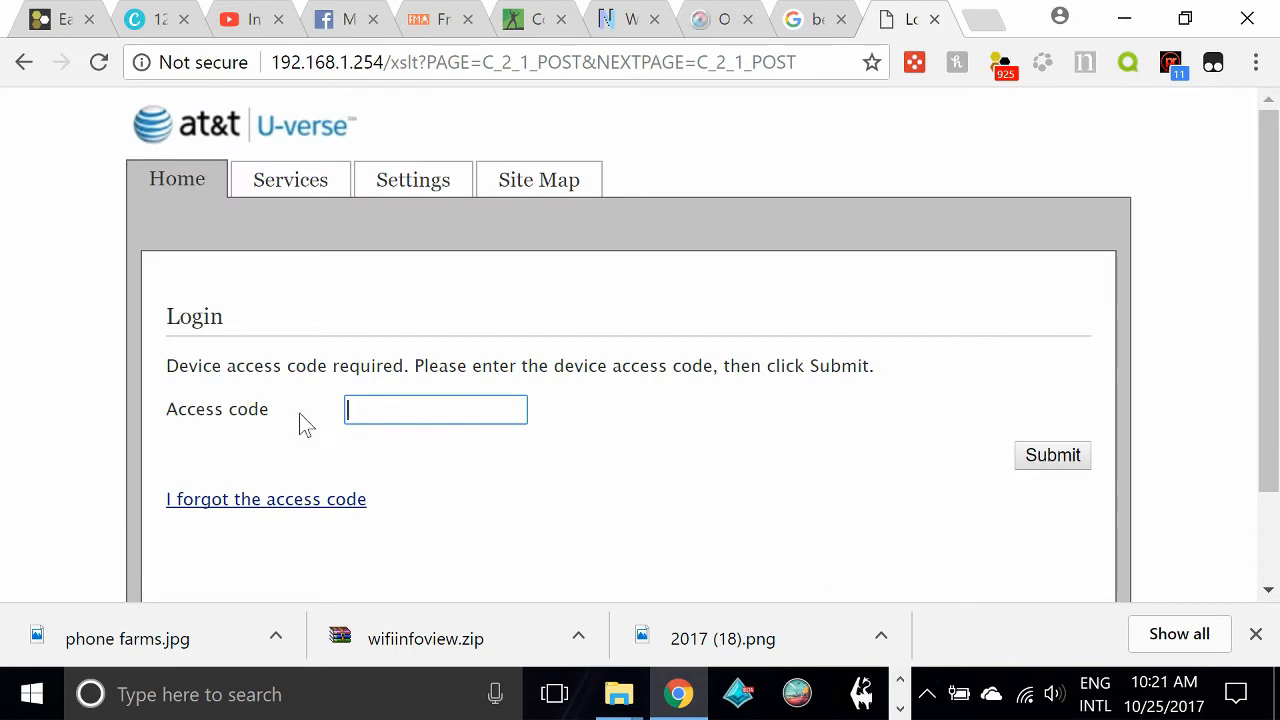
Step: Highlight the Access code label on the gateway's login page and clear the highlight
{"action": "mouse_move", "coordinate": [274, 410]}
{"action": "left_mouse_down"}
{"action": "mouse_move", "coordinate": [172, 410]}
{"action": "mouse_move", "coordinate": [260, 418]}
{"action": "left_mouse_up"}
{"action": "left_click", "coordinate": [277, 424]}
{"action": "left_click_drag", "start_coordinate": [277, 423], "coordinate": [168, 428]}
{"action": "left_click", "coordinate": [315, 440]}
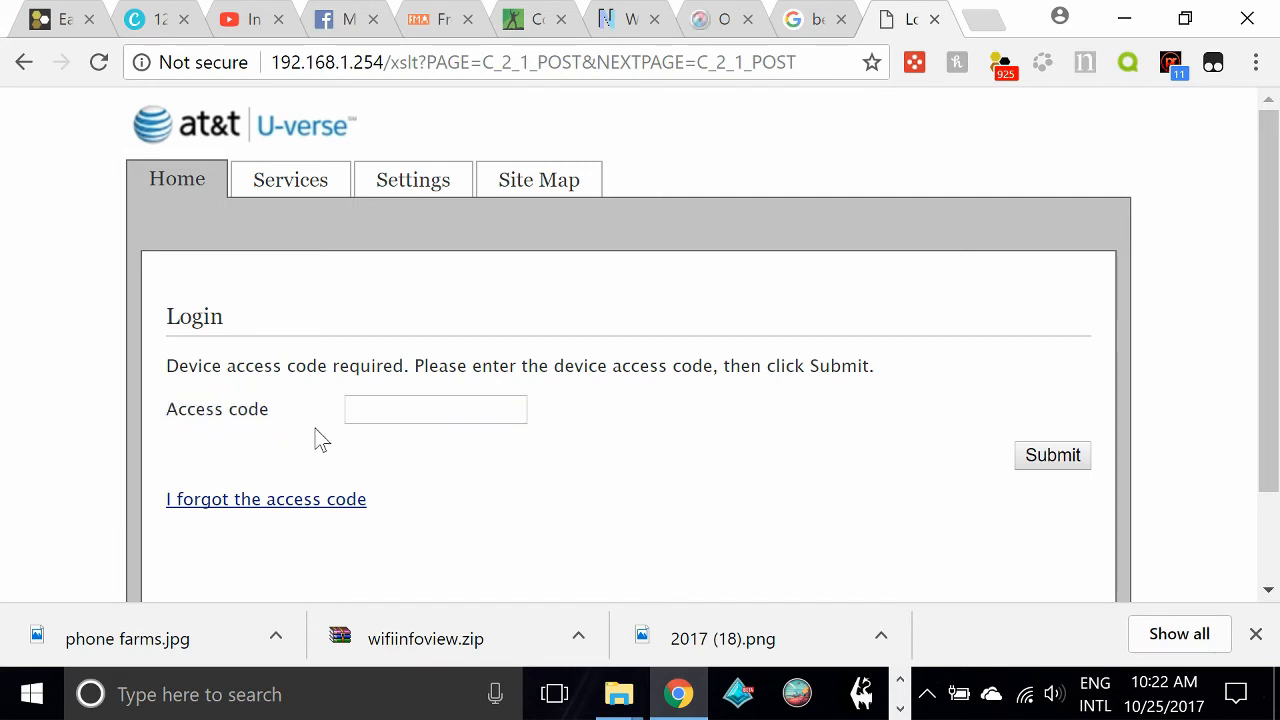
{"action": "left_click_drag", "start_coordinate": [275, 417], "coordinate": [188, 409]}
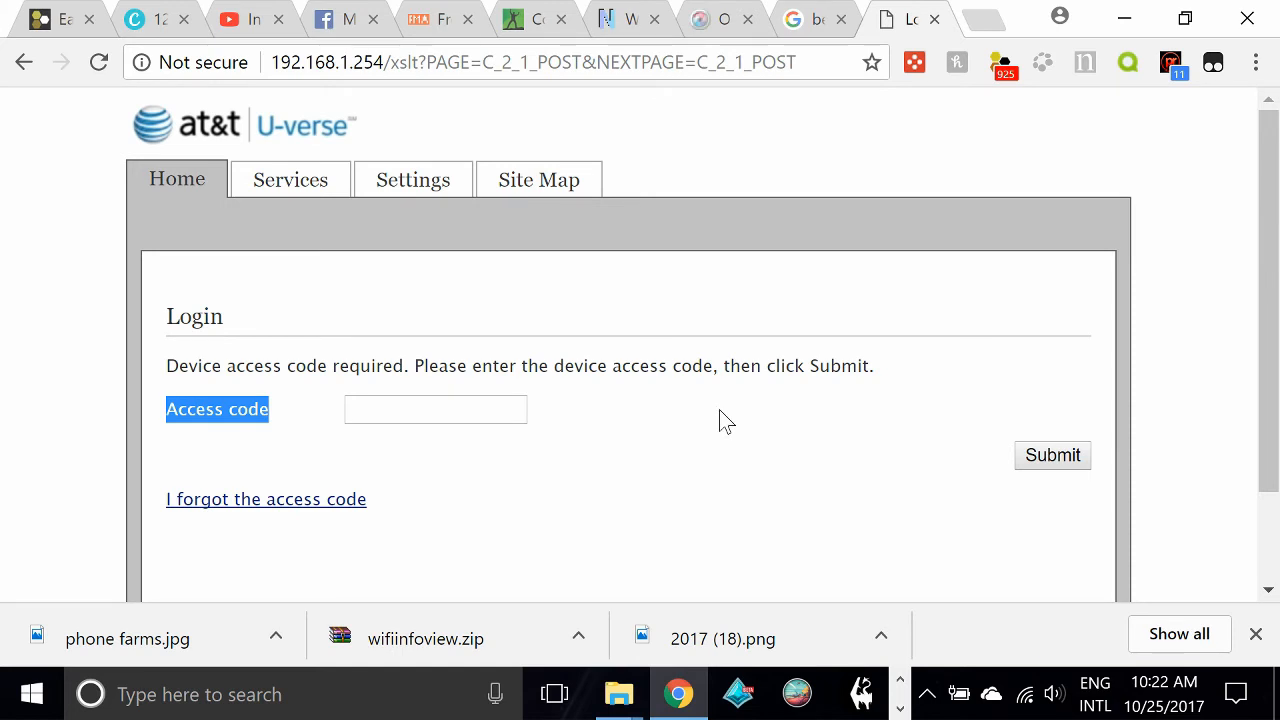
{"action": "left_click", "coordinate": [716, 371]}
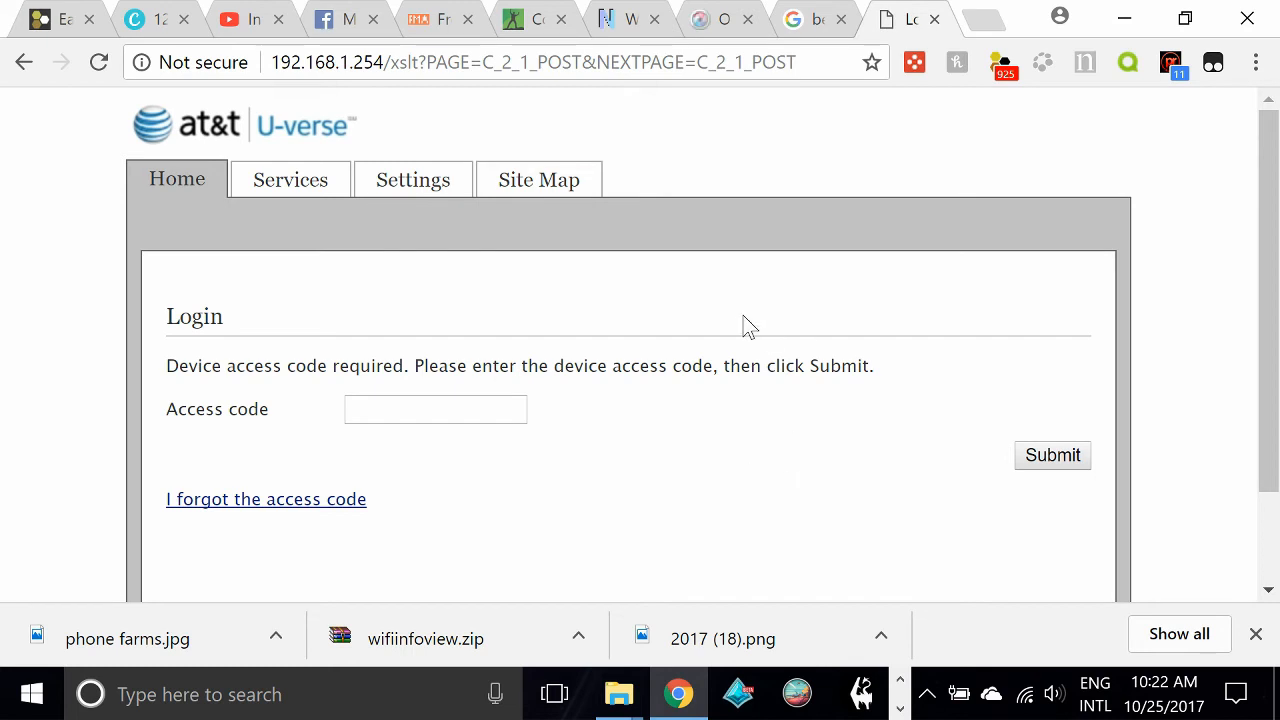
{"action": "left_click", "coordinate": [811, 20]}
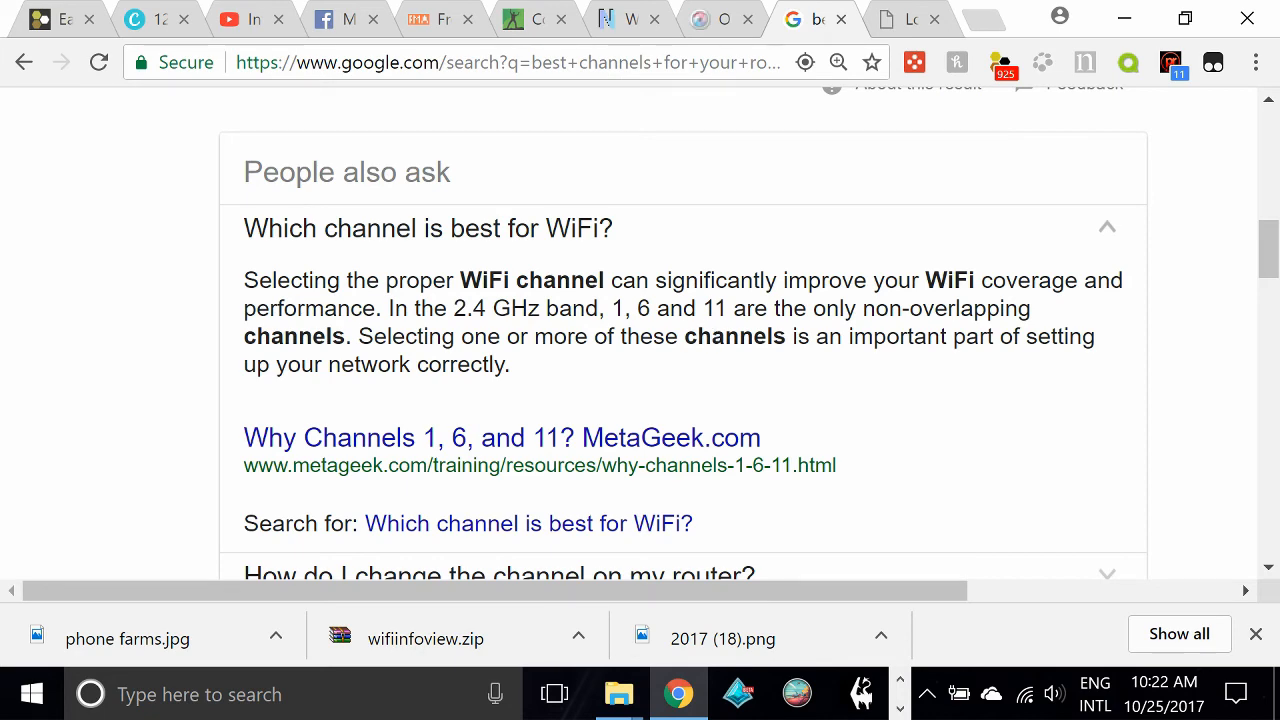
{"action": "left_click", "coordinate": [626, 28]}
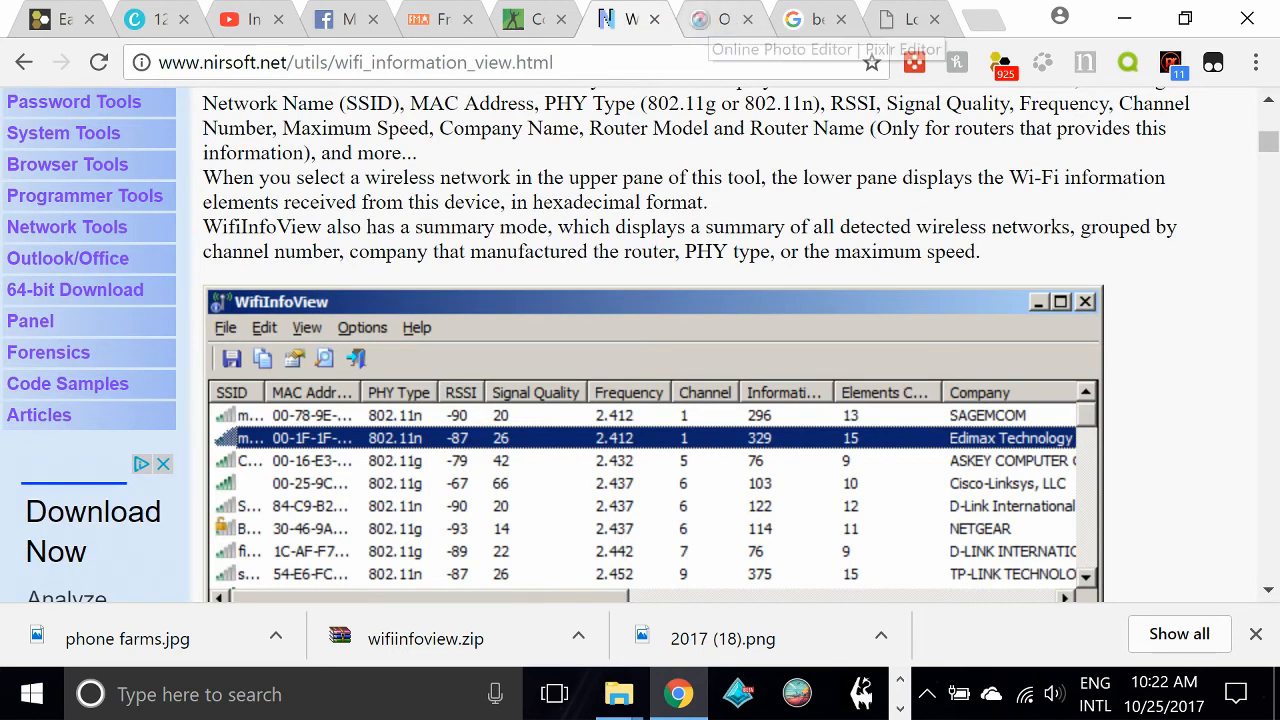
{"action": "left_click", "coordinate": [240, 62]}
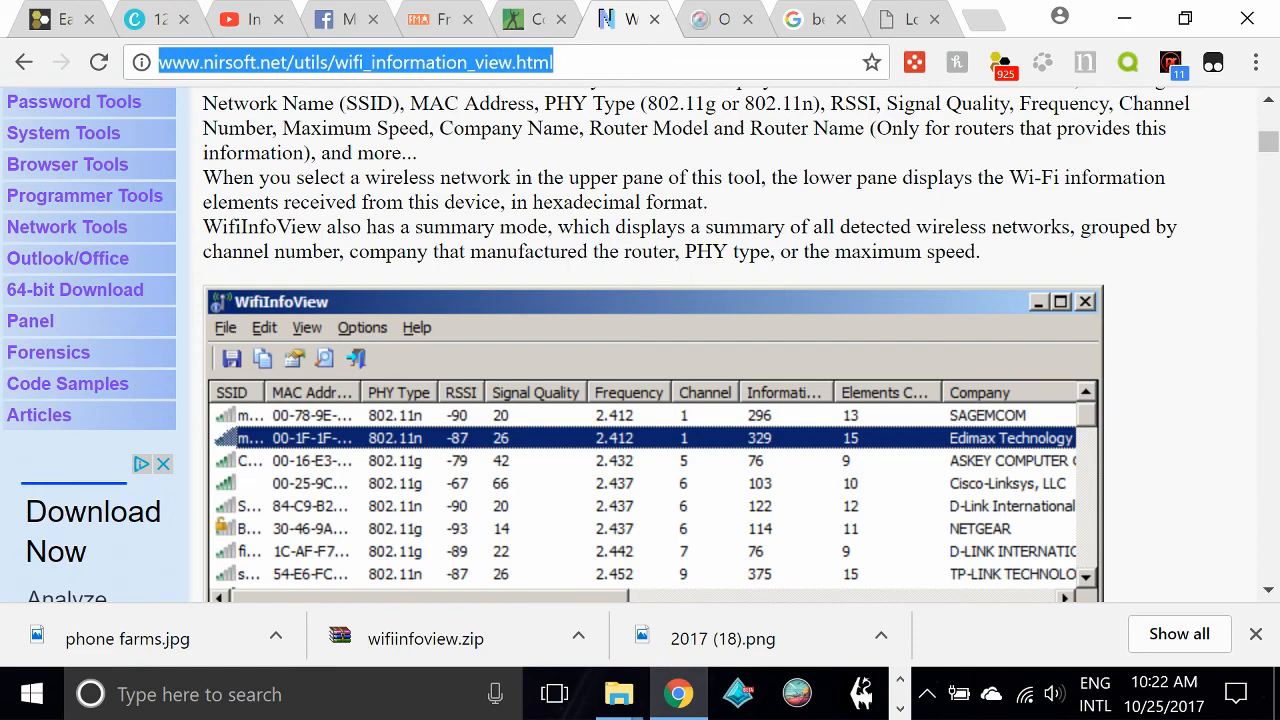
Step: Look through the WifiInfoView page for the program's download link
{"action": "scroll", "coordinate": [646, 349], "scroll_direction": "down", "scroll_amount": 3}
{"action": "scroll", "coordinate": [640, 354], "scroll_direction": "down", "scroll_amount": 3}
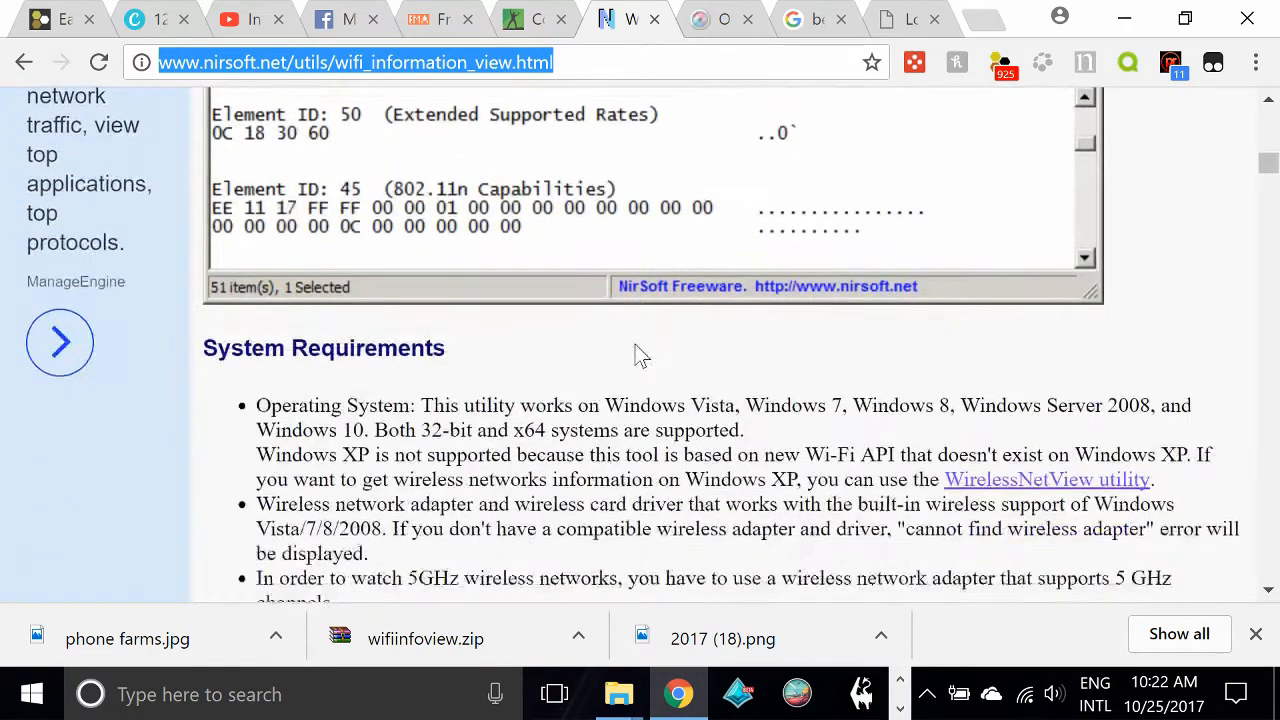
{"action": "scroll", "coordinate": [432, 297], "scroll_direction": "down", "scroll_amount": 15}
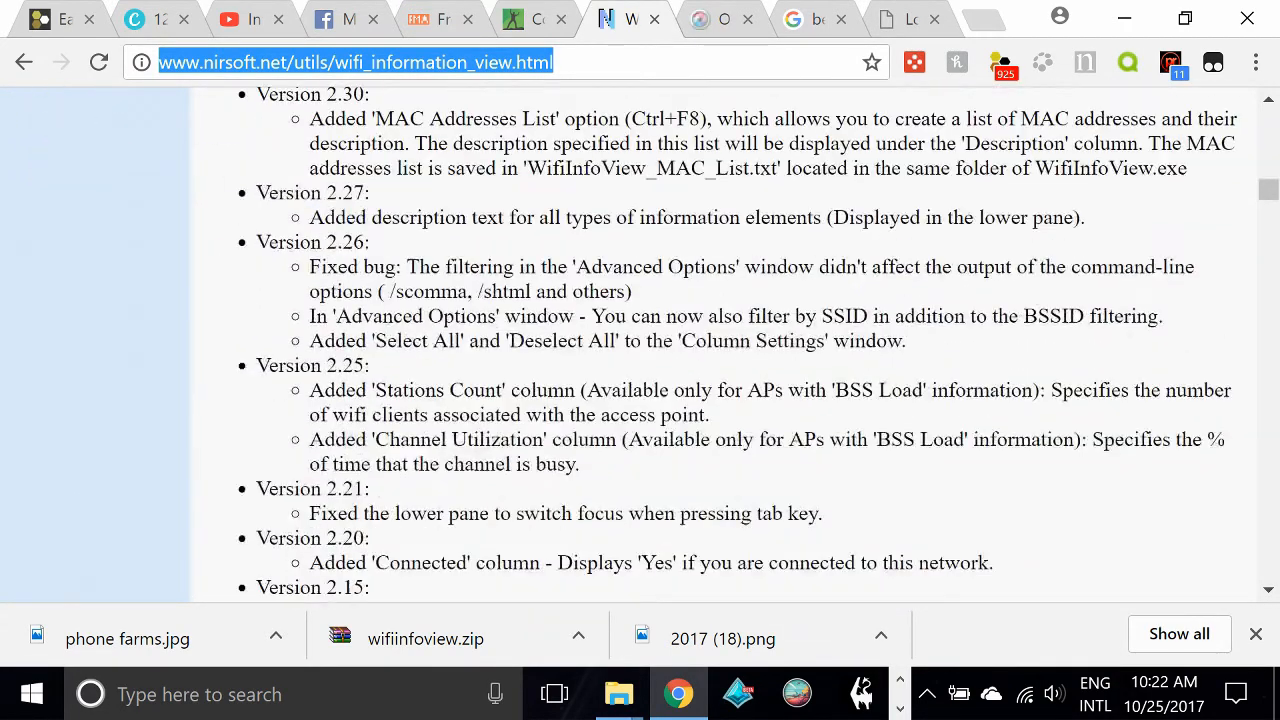
{"action": "scroll", "coordinate": [440, 305], "scroll_direction": "down", "scroll_amount": 15}
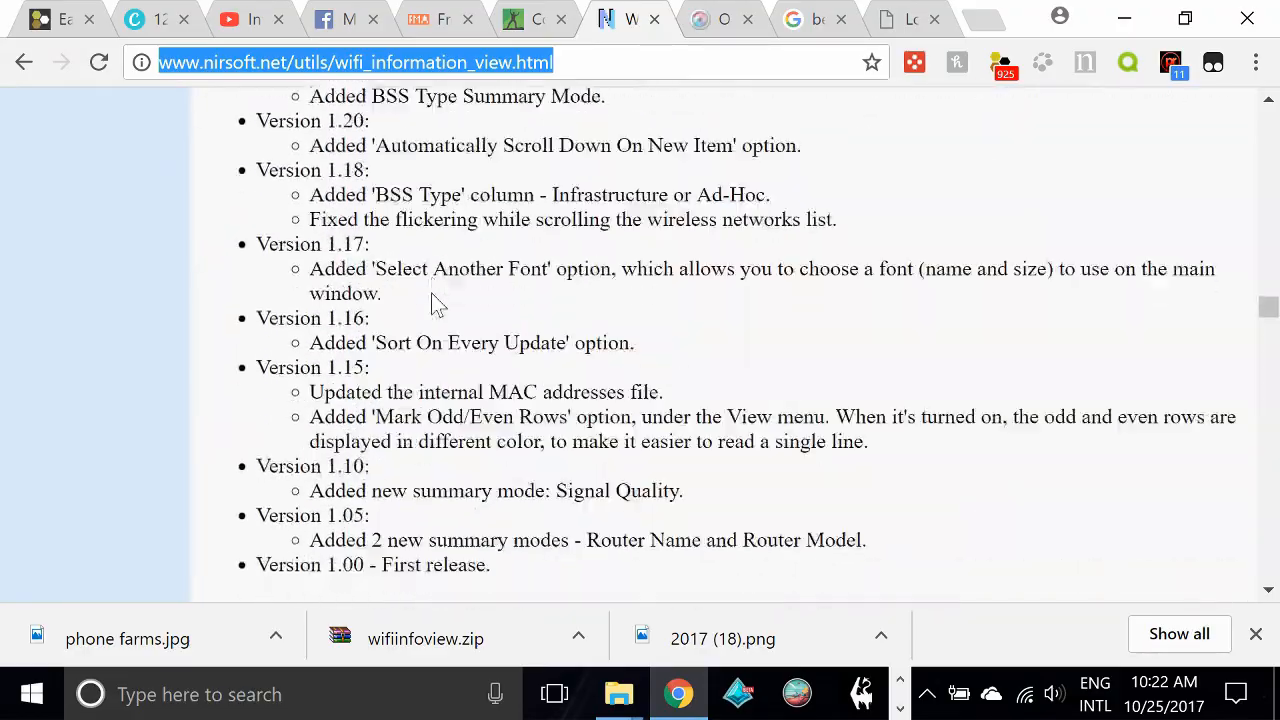
{"action": "scroll", "coordinate": [452, 303], "scroll_direction": "down", "scroll_amount": 15}
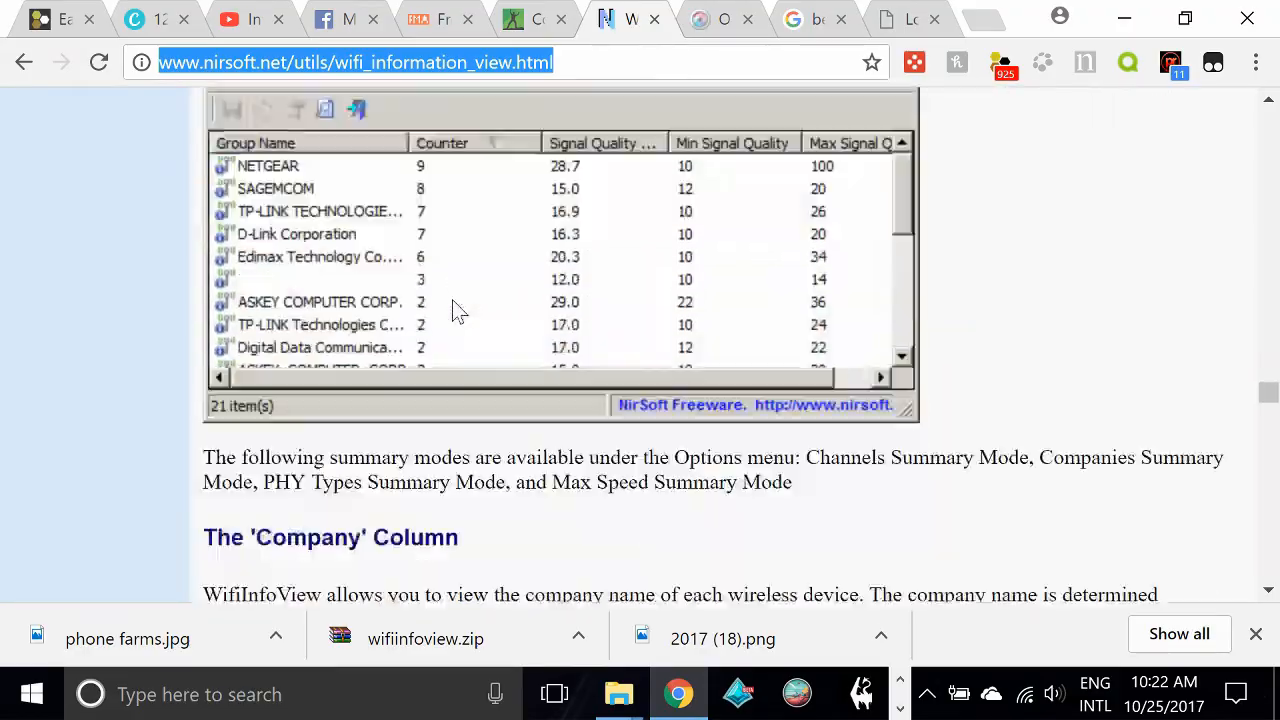
{"action": "scroll", "coordinate": [452, 305], "scroll_direction": "down", "scroll_amount": 5}
{"action": "scroll", "coordinate": [452, 305], "scroll_direction": "up", "scroll_amount": 8}
{"action": "scroll", "coordinate": [452, 305], "scroll_direction": "down", "scroll_amount": 2}
{"action": "scroll", "coordinate": [455, 312], "scroll_direction": "down", "scroll_amount": 8}
{"action": "scroll", "coordinate": [455, 312], "scroll_direction": "down", "scroll_amount": 15}
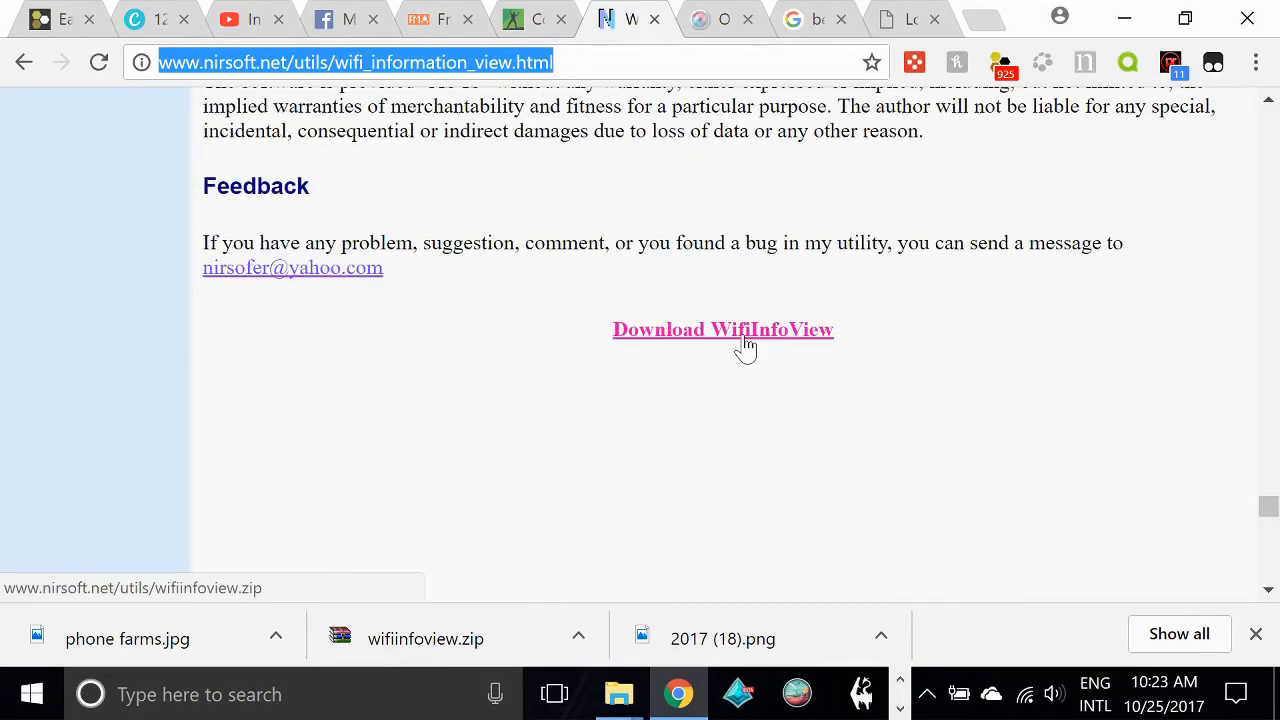
{"action": "scroll", "coordinate": [591, 406], "scroll_direction": "up", "scroll_amount": 4}
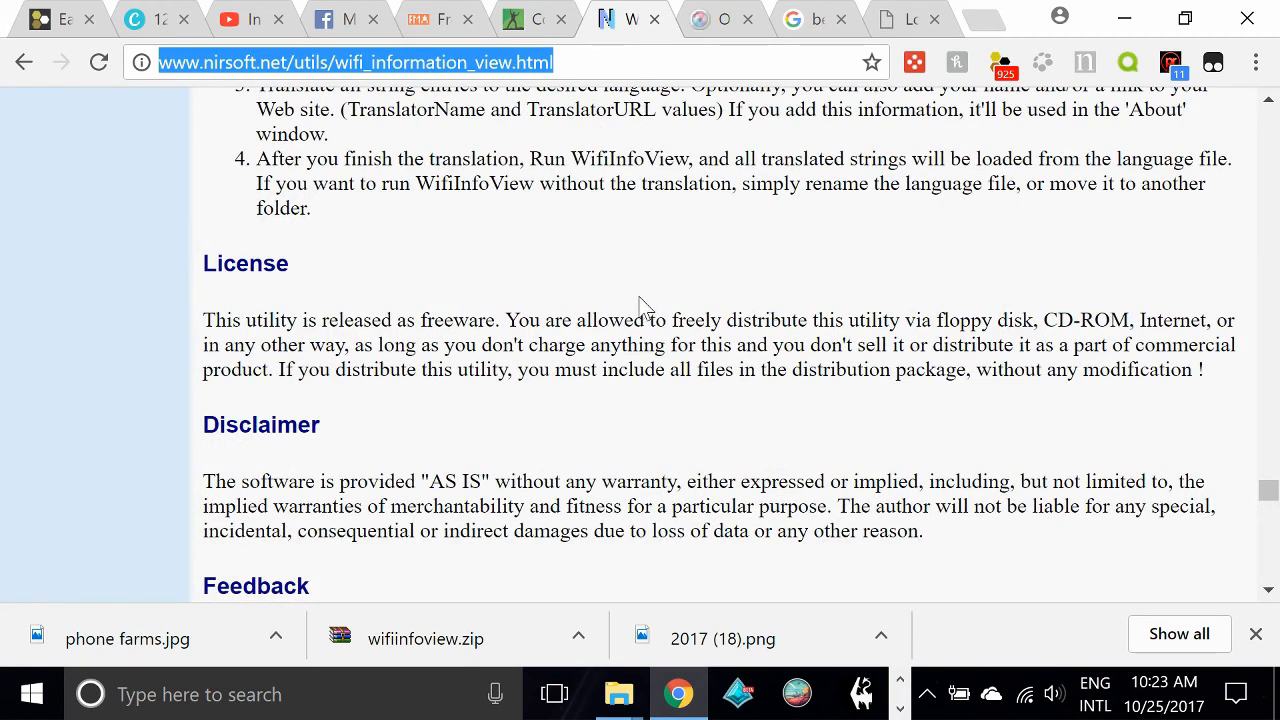
{"action": "left_click", "coordinate": [555, 259]}
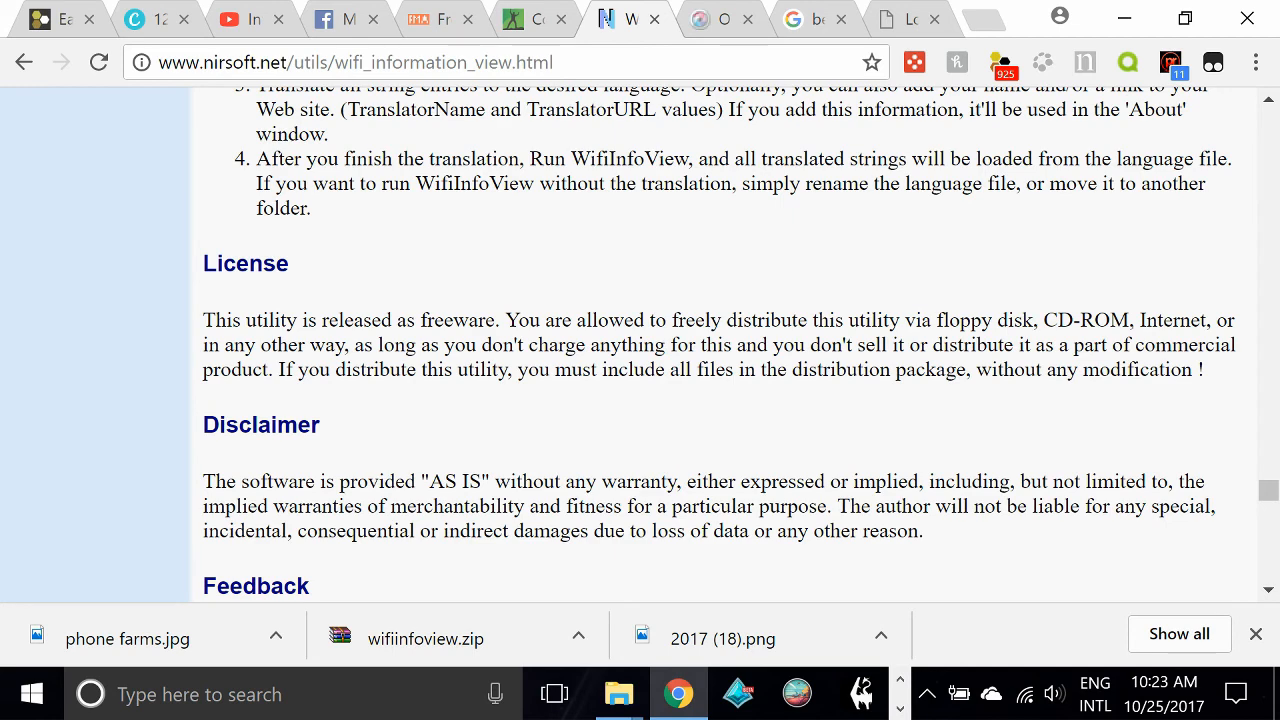
{"action": "left_click_drag", "start_coordinate": [312, 211], "coordinate": [258, 185]}
{"action": "left_click", "coordinate": [336, 220]}
{"action": "left_click", "coordinate": [902, 708]}
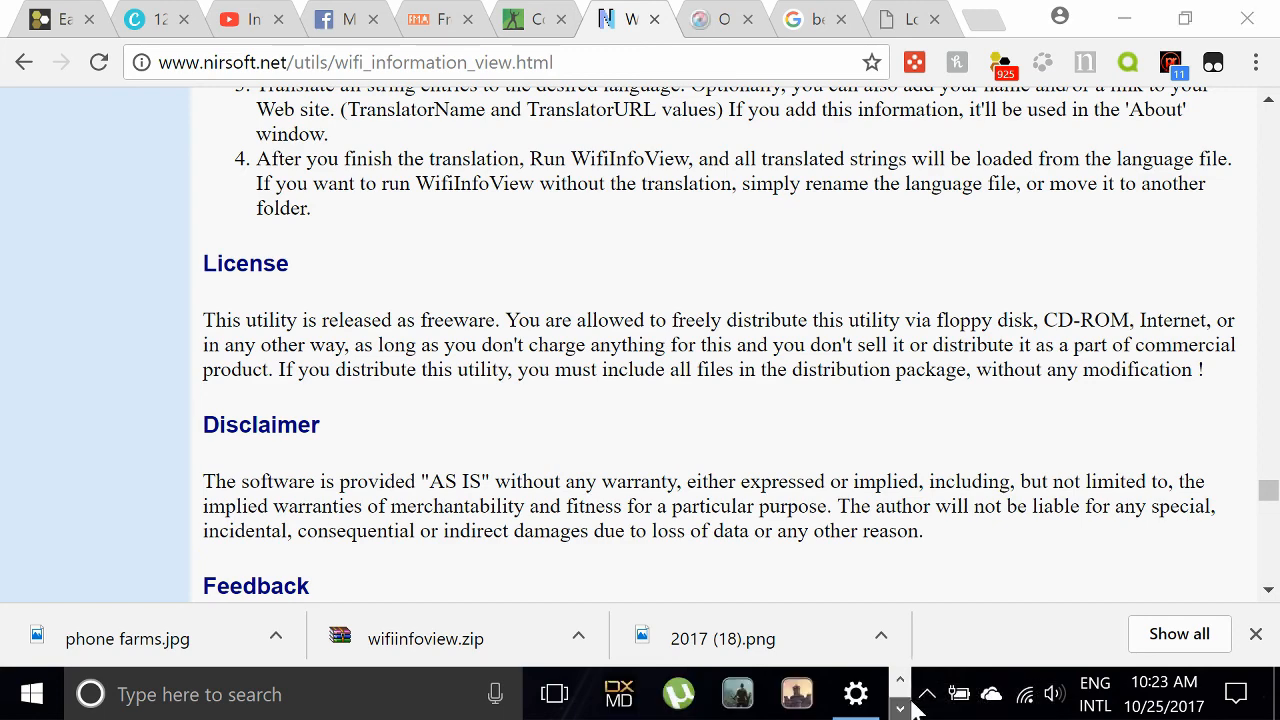
{"action": "left_click", "coordinate": [900, 709]}
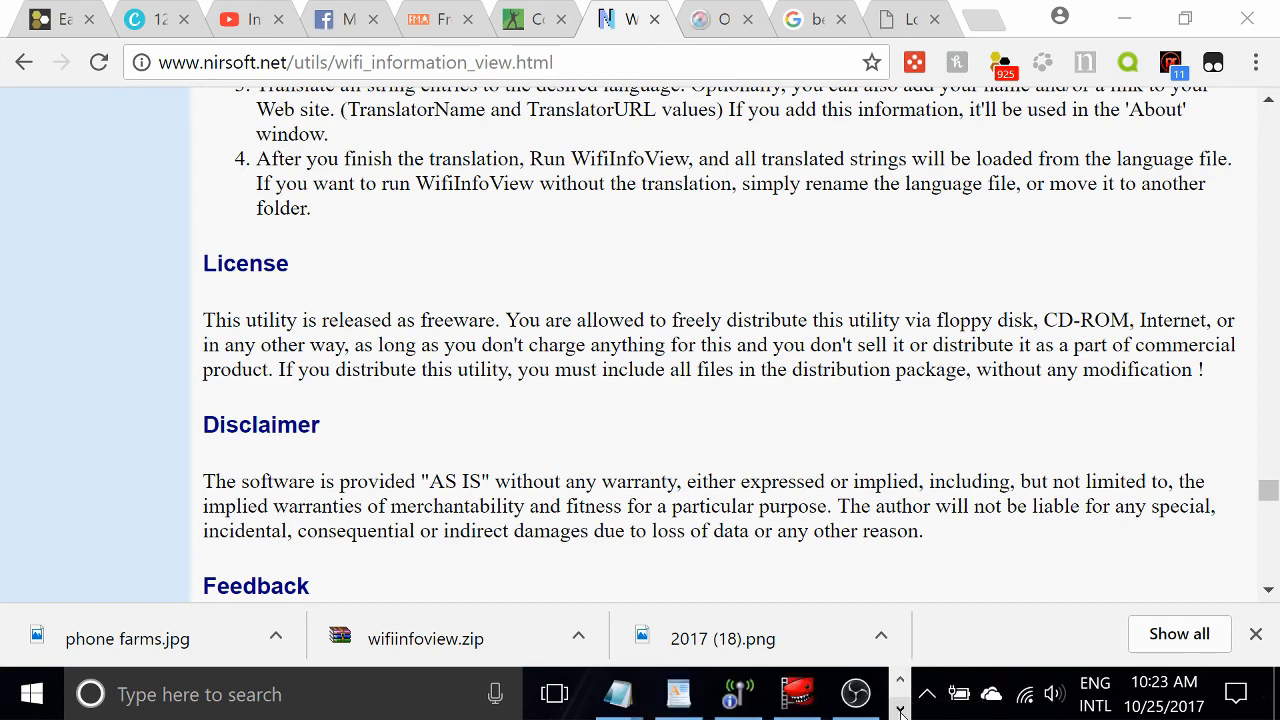